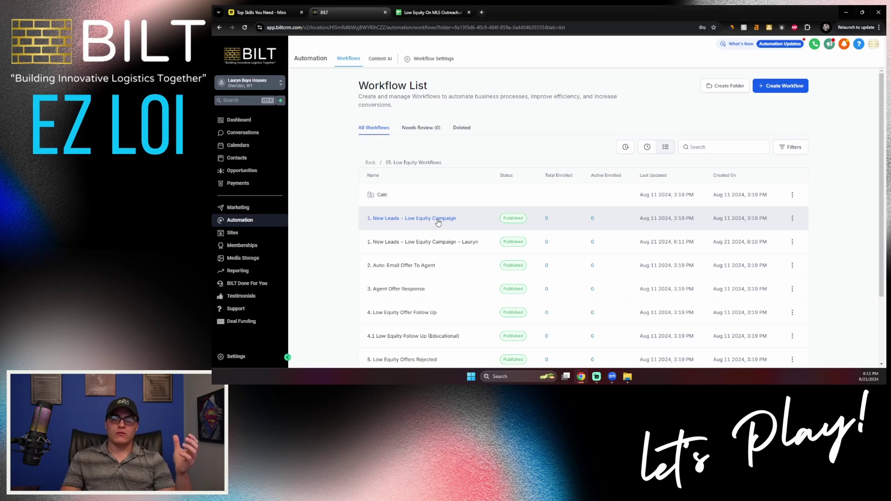
Step: In the "1. New Leads - Low Equity Campaign" workflow, add the first three listed users to the Assign to user action and save the action
{"action": "left_click", "coordinate": [793, 219]}
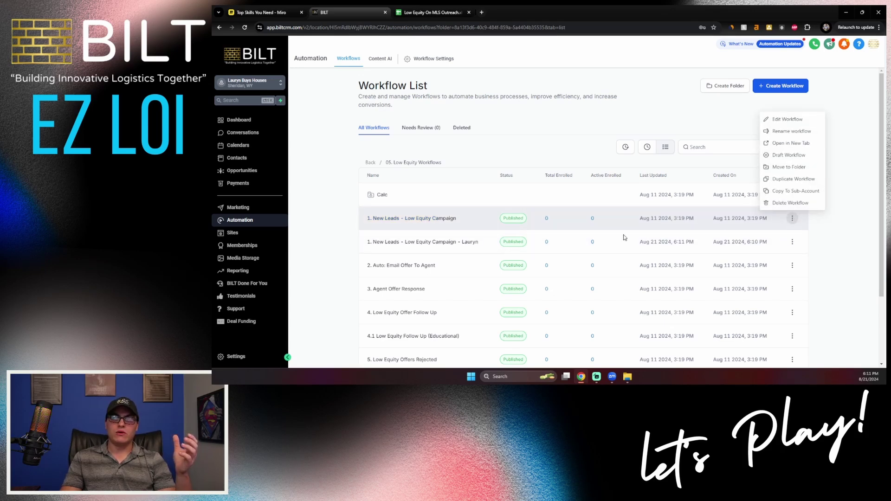
{"action": "left_click", "coordinate": [451, 218]}
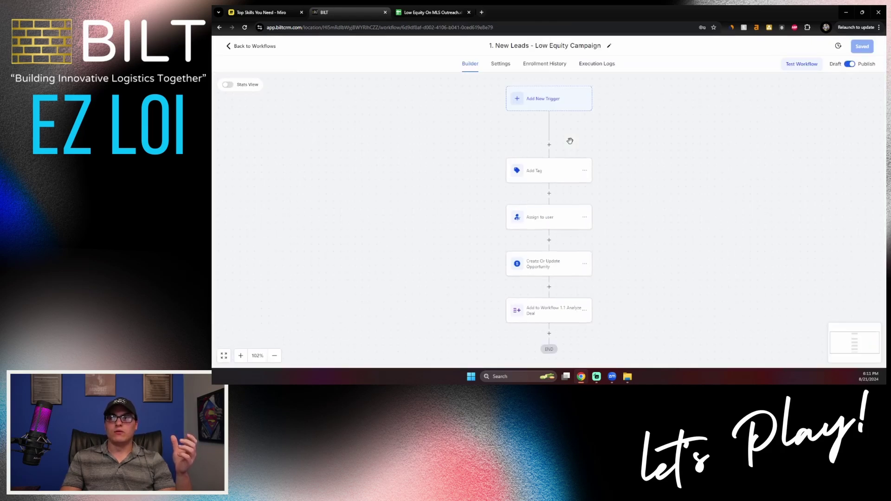
{"action": "left_click", "coordinate": [542, 212]}
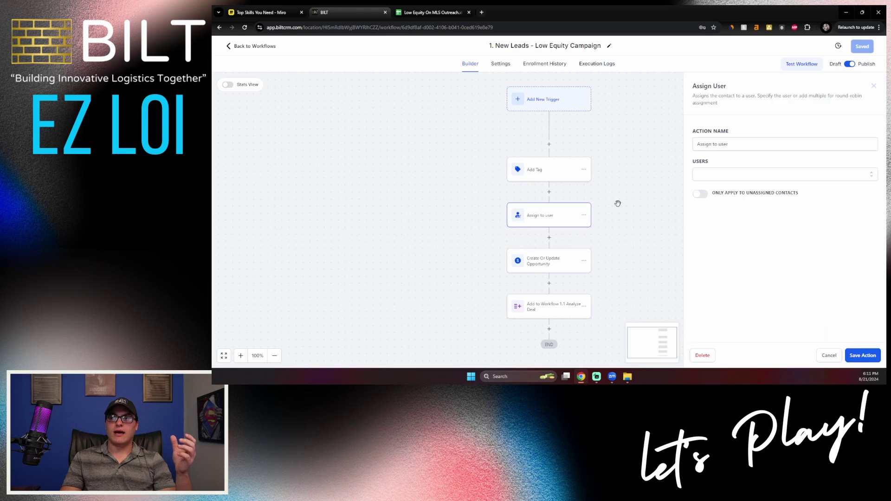
{"action": "left_click", "coordinate": [702, 180]}
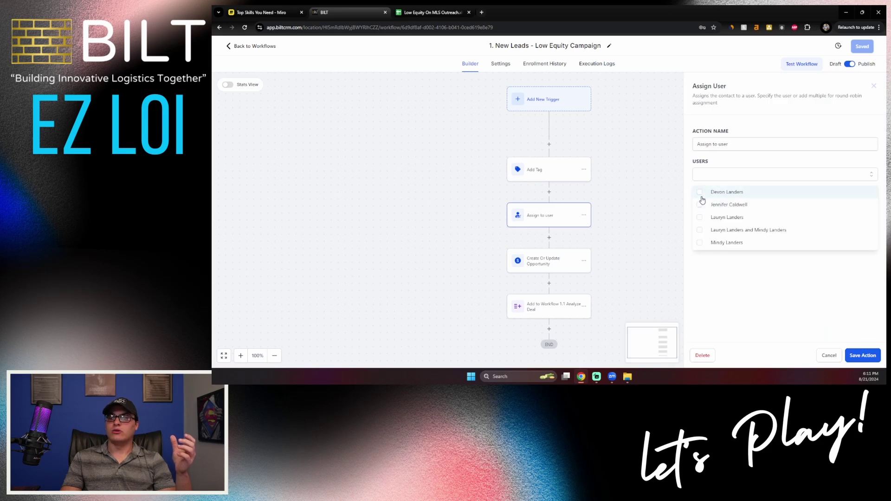
{"action": "left_click", "coordinate": [701, 196]}
{"action": "left_click", "coordinate": [700, 203]}
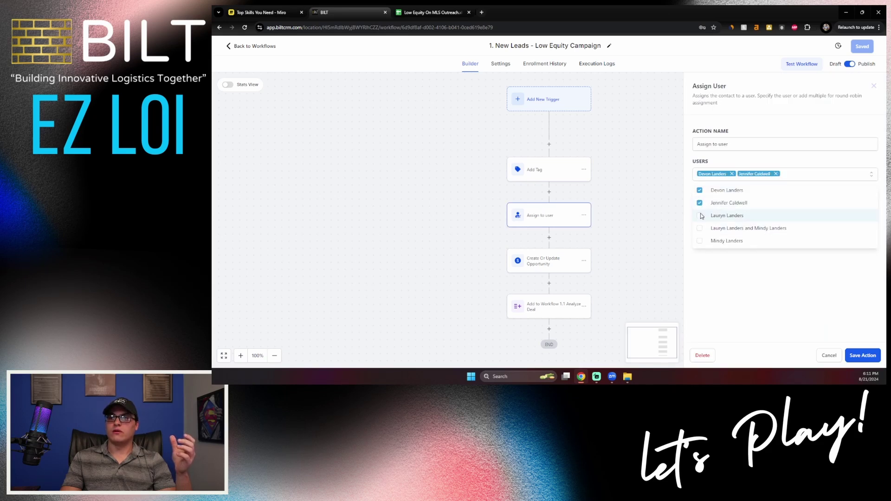
{"action": "left_click", "coordinate": [701, 215]}
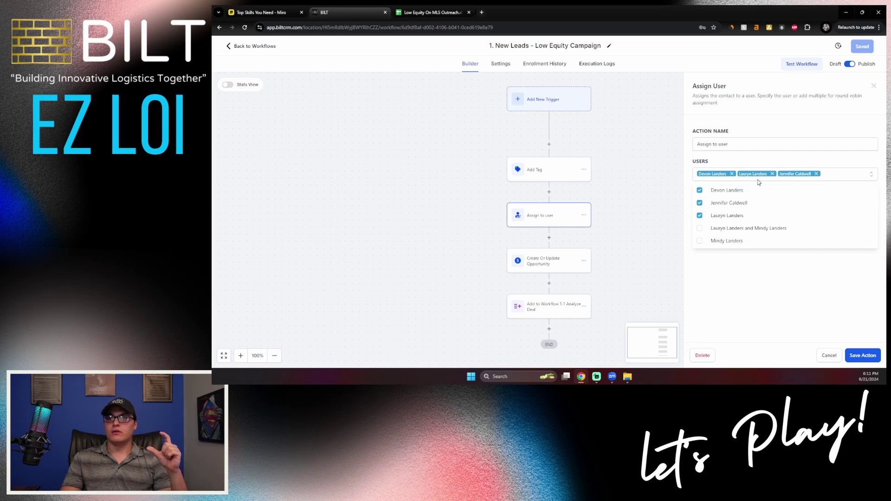
{"action": "left_click", "coordinate": [855, 334]}
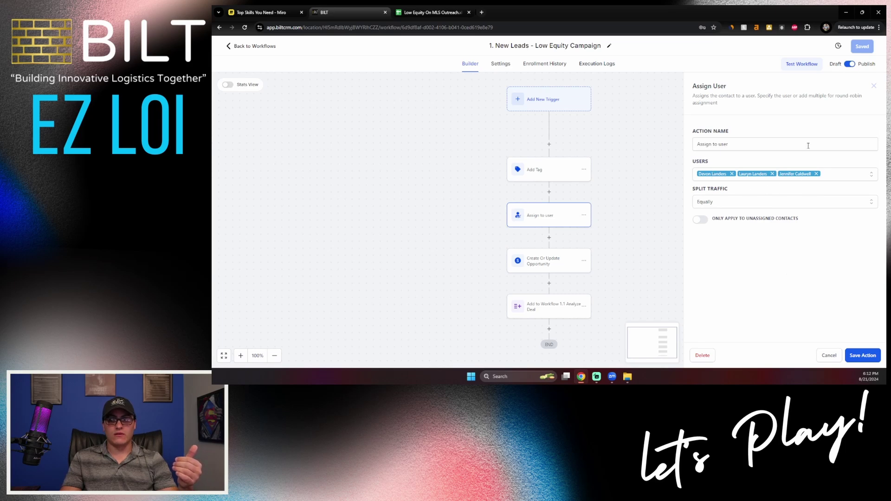
{"action": "left_click", "coordinate": [854, 356]}
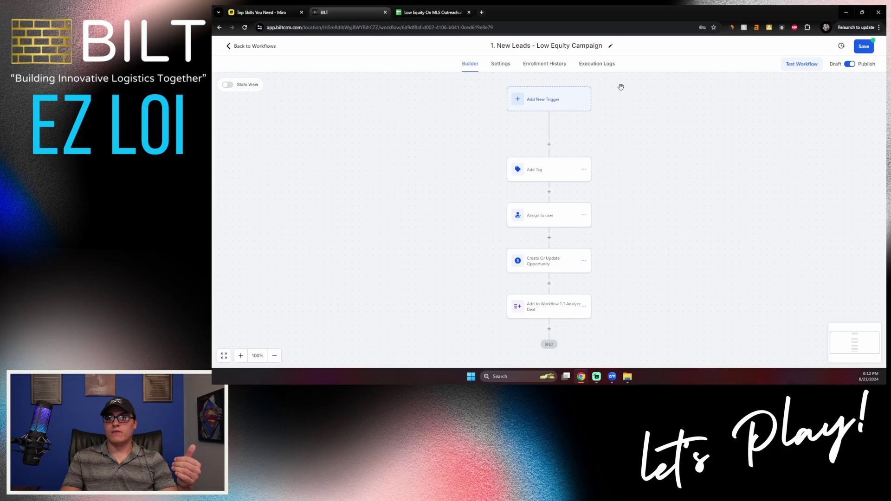
Step: Rename the workflow as "1. New Leads - Low Equity Campaign - Round Robin" and save it
{"action": "left_click", "coordinate": [610, 47]}
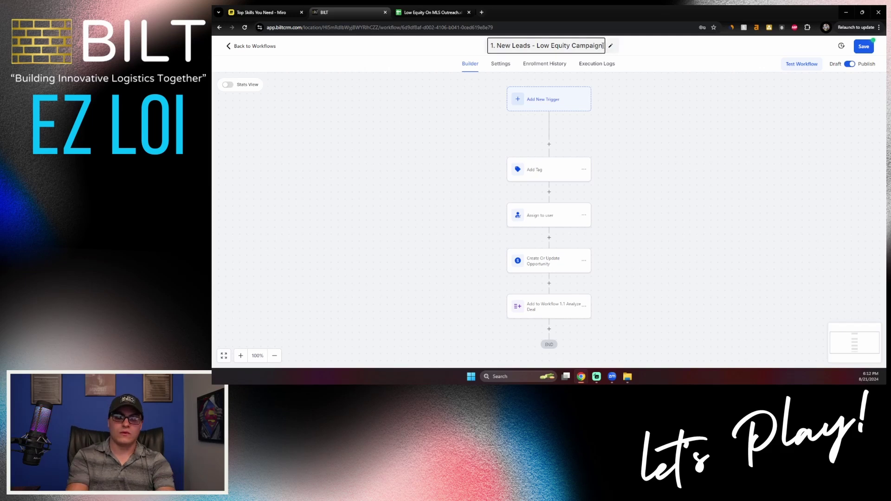
{"action": "type", "text": "- Round"}
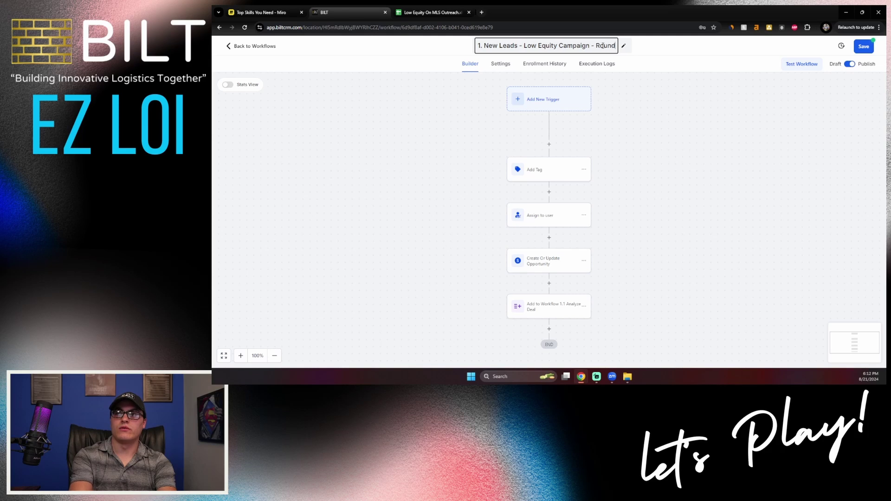
{"action": "type", "text": " Robin"}
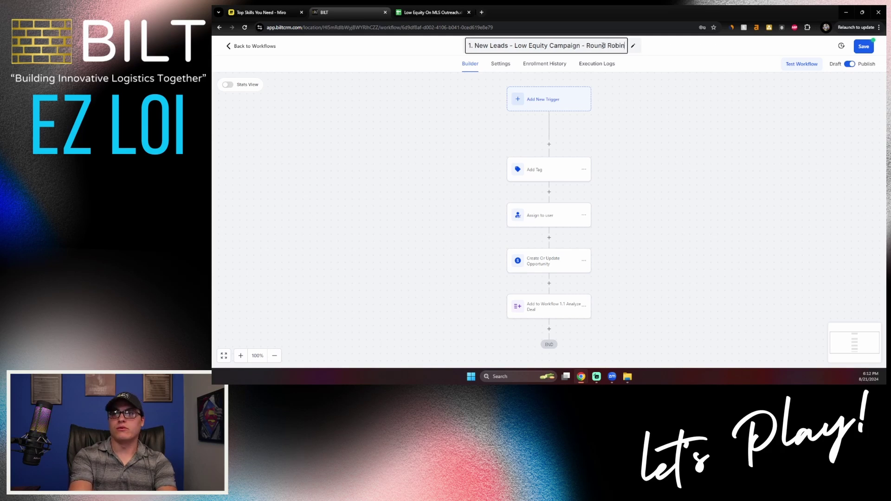
{"action": "left_click", "coordinate": [863, 47]}
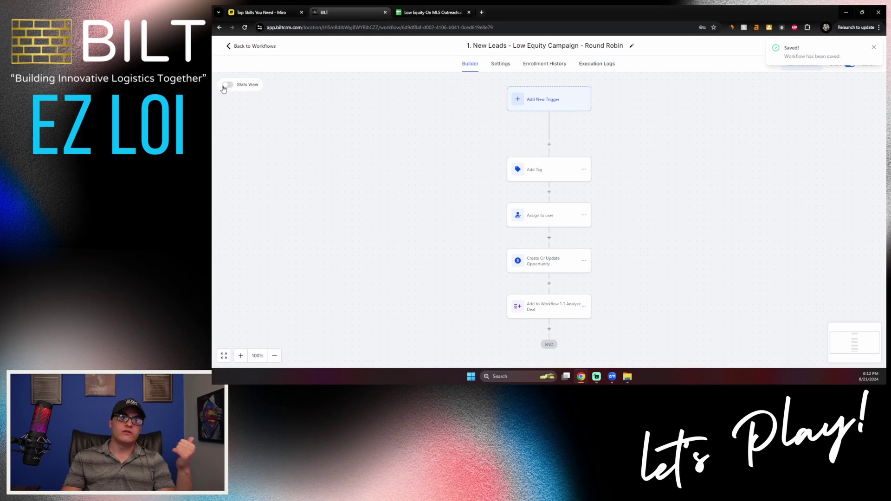
Step: Look at the outreach spreadsheet, review the Round Robin workflow's Assign to user settings, and return to the workflow list
{"action": "key", "text": "ctrl+Tab"}
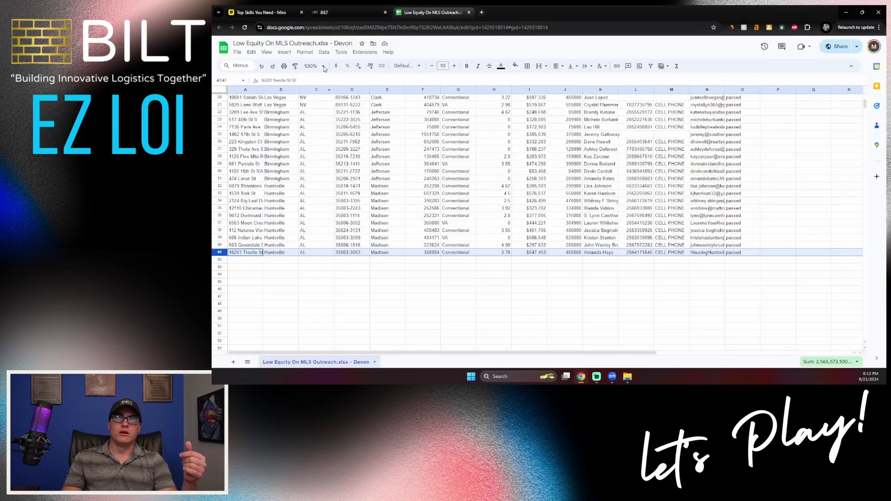
{"action": "left_click", "coordinate": [333, 11]}
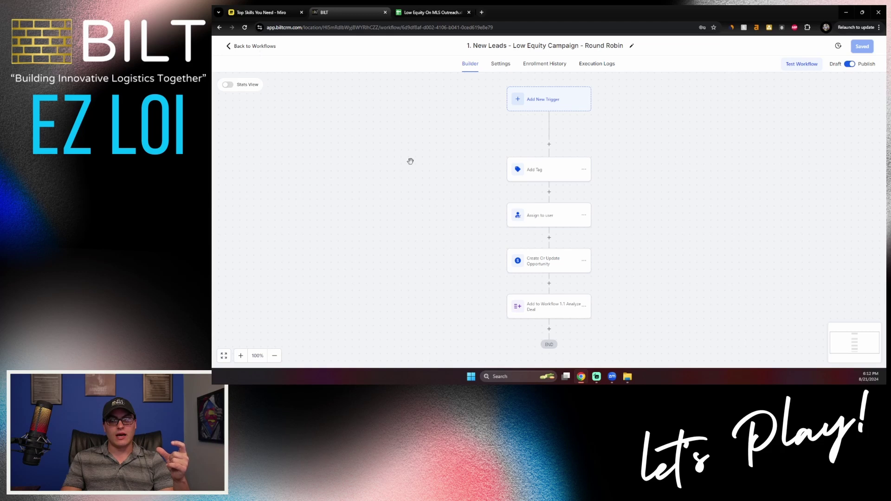
{"action": "left_click", "coordinate": [548, 212]}
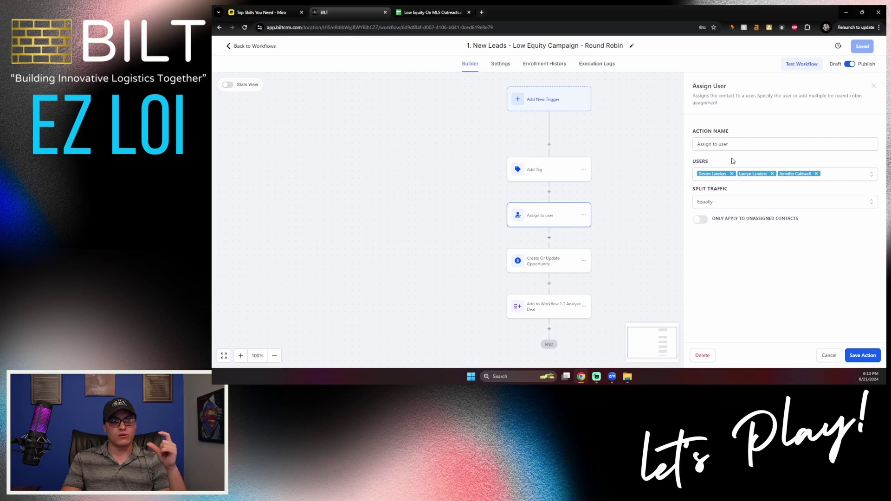
{"action": "left_click", "coordinate": [253, 46]}
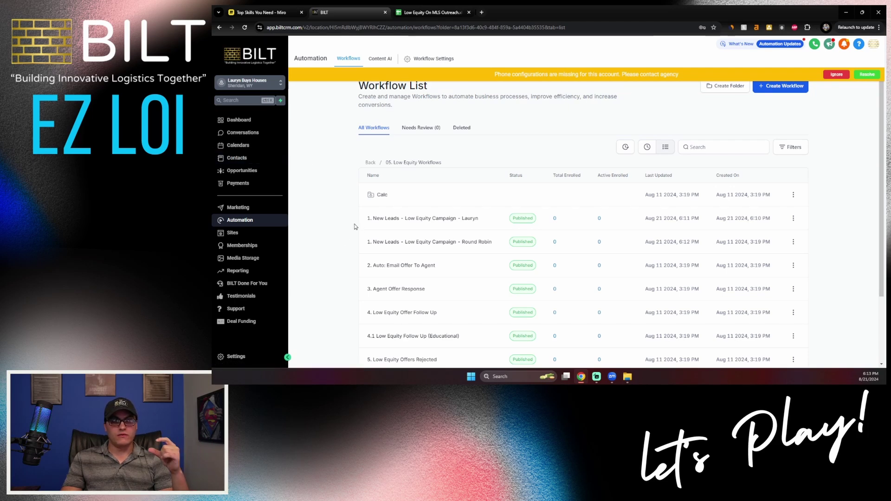
Step: Review the Create Or Update Opportunity action in the single-user New Leads workflow, then leave without keeping changes
{"action": "left_click", "coordinate": [448, 225]}
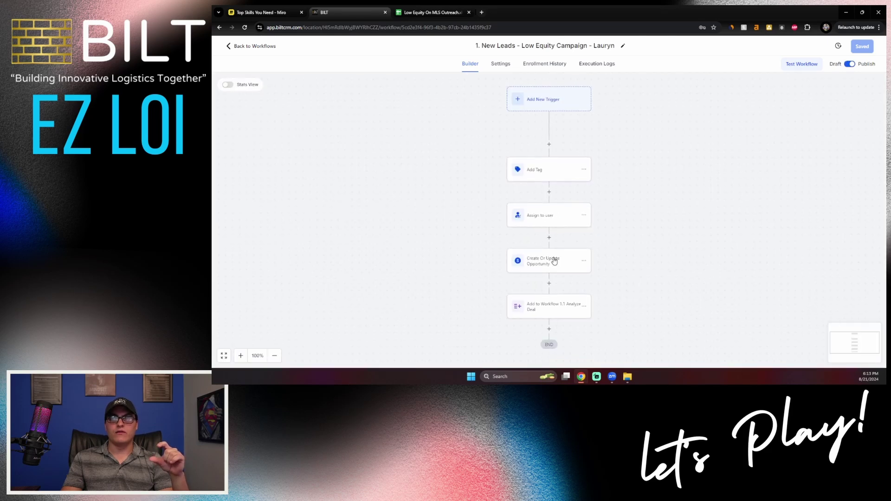
{"action": "left_click", "coordinate": [554, 261]}
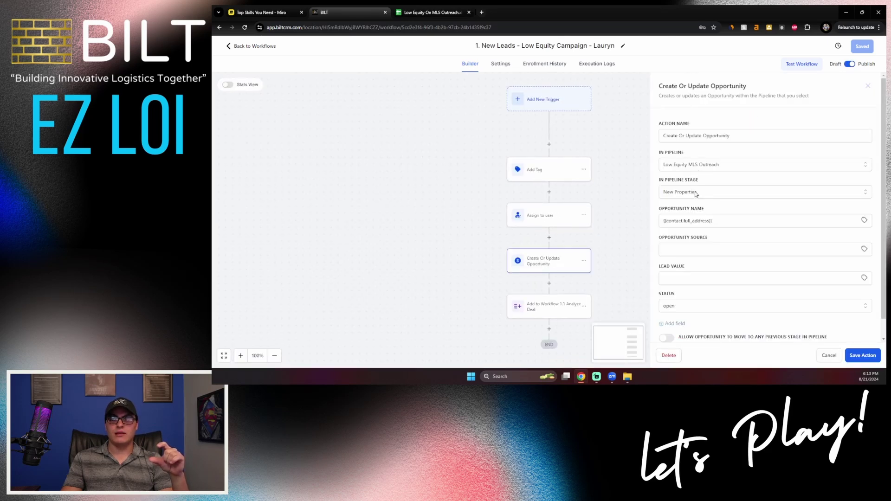
{"action": "left_click", "coordinate": [854, 354]}
{"action": "left_click", "coordinate": [266, 48]}
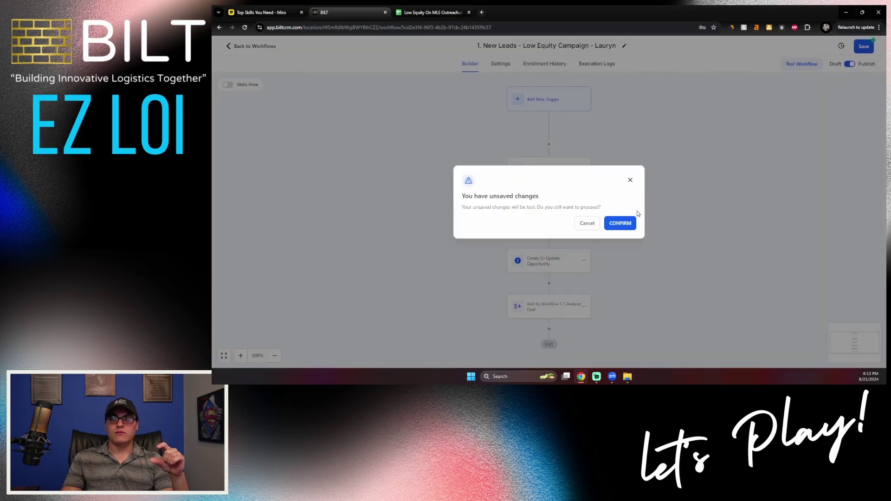
{"action": "left_click", "coordinate": [632, 224]}
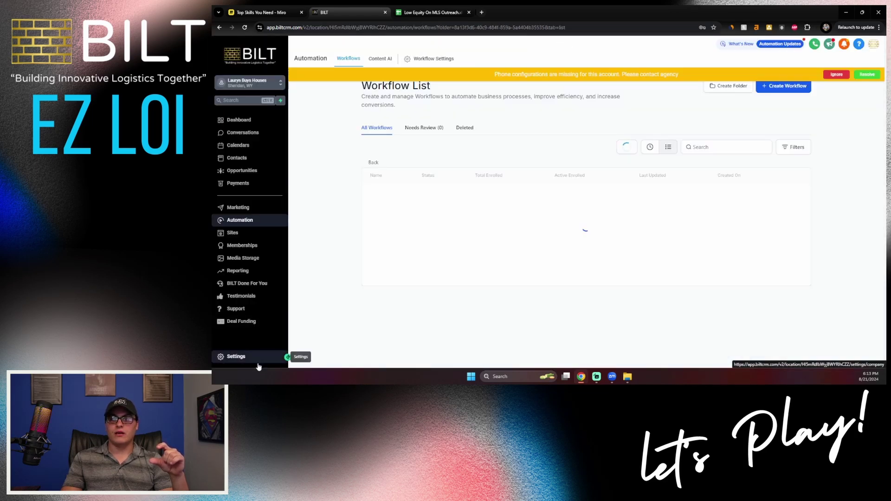
Step: Allow duplicate opportunities in the General section of the business profile settings
{"action": "left_click", "coordinate": [258, 366]}
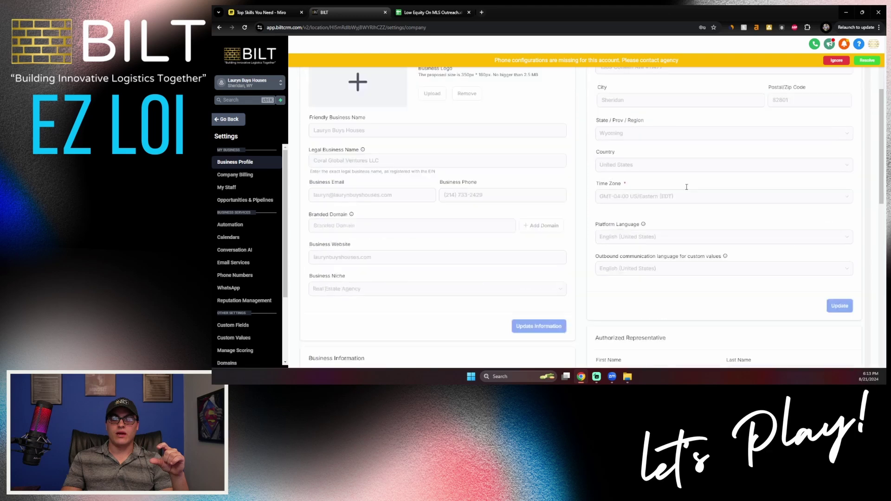
{"action": "scroll", "coordinate": [687, 187], "scroll_direction": "down", "scroll_amount": 10}
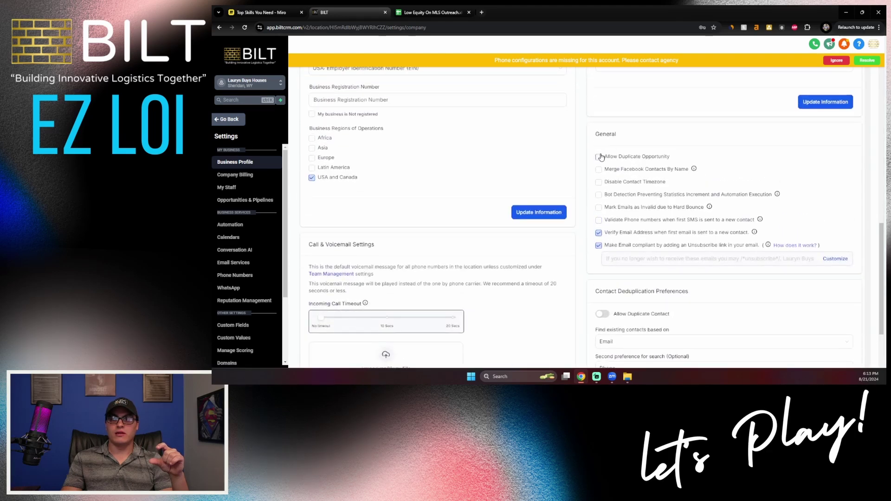
{"action": "left_click", "coordinate": [599, 158]}
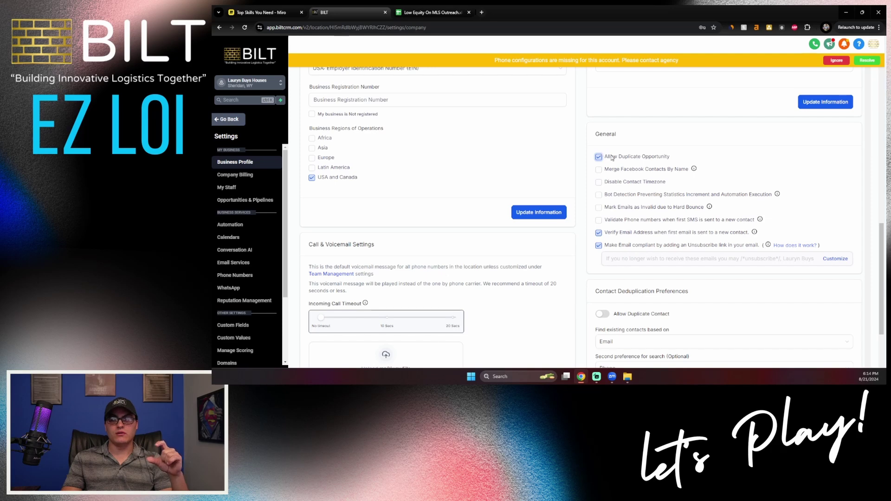
{"action": "scroll", "coordinate": [589, 198], "scroll_direction": "down", "scroll_amount": 3}
{"action": "scroll", "coordinate": [589, 198], "scroll_direction": "up", "scroll_amount": 8}
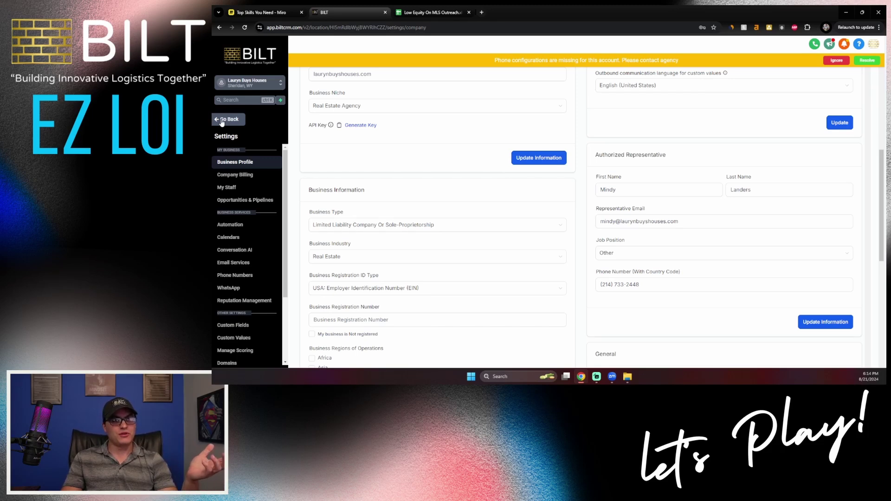
Step: Leave the settings and open the contacts list
{"action": "left_click", "coordinate": [223, 119]}
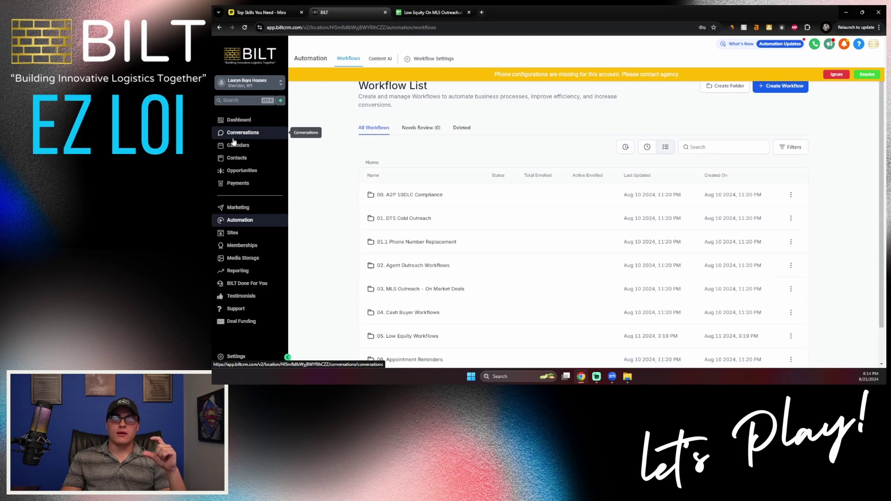
{"action": "left_click", "coordinate": [245, 163]}
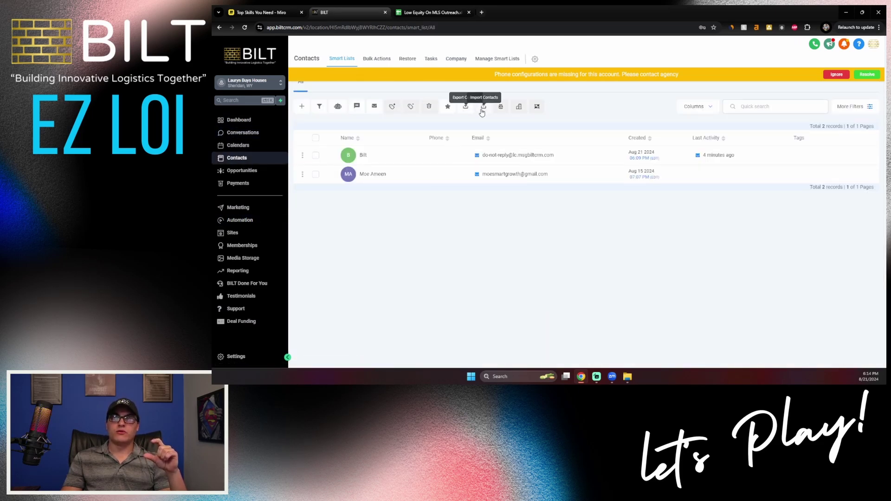
{"action": "left_click", "coordinate": [429, 12]}
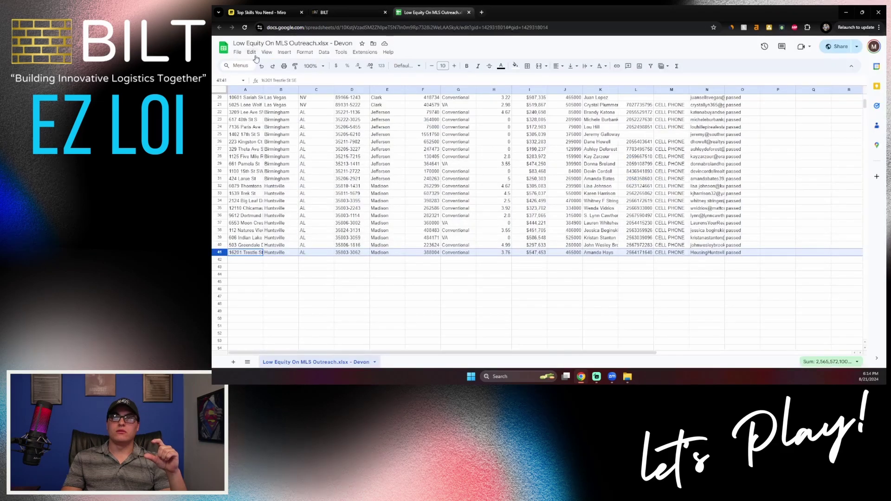
{"action": "left_click", "coordinate": [237, 53]}
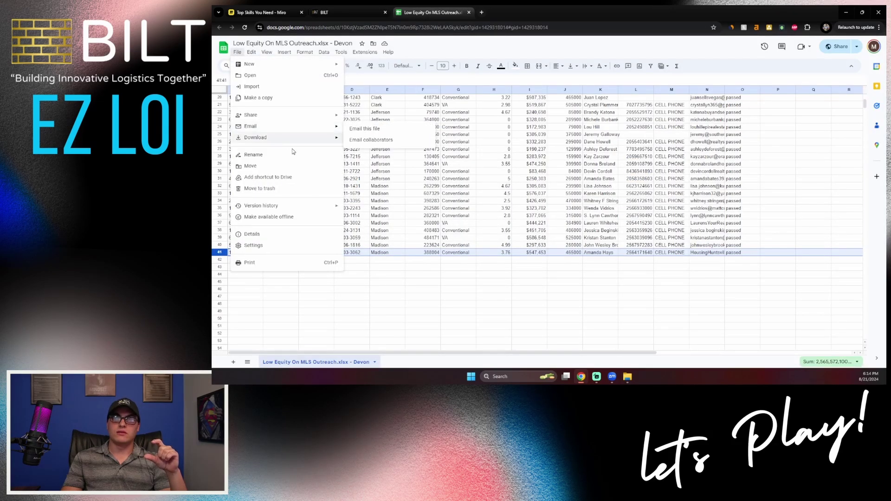
{"action": "key", "text": "Escape"}
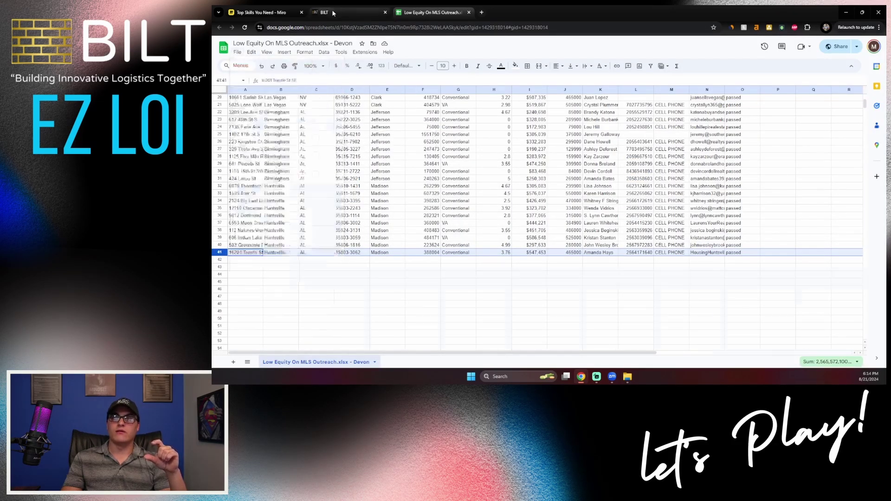
{"action": "key", "text": "ctrl+shift+Tab"}
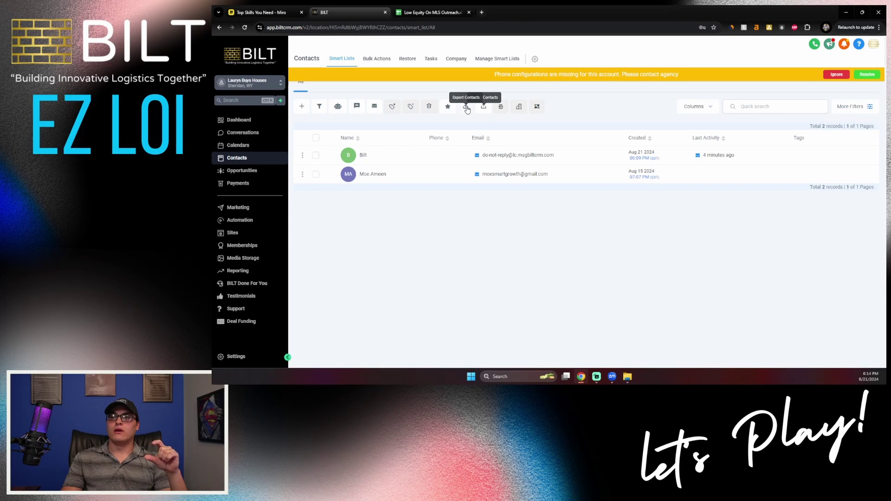
Step: Start a contact import and upload the CSV export of the open Low Equity On MLS Outreach sheet from the Downloads folder
{"action": "left_click", "coordinate": [485, 108]}
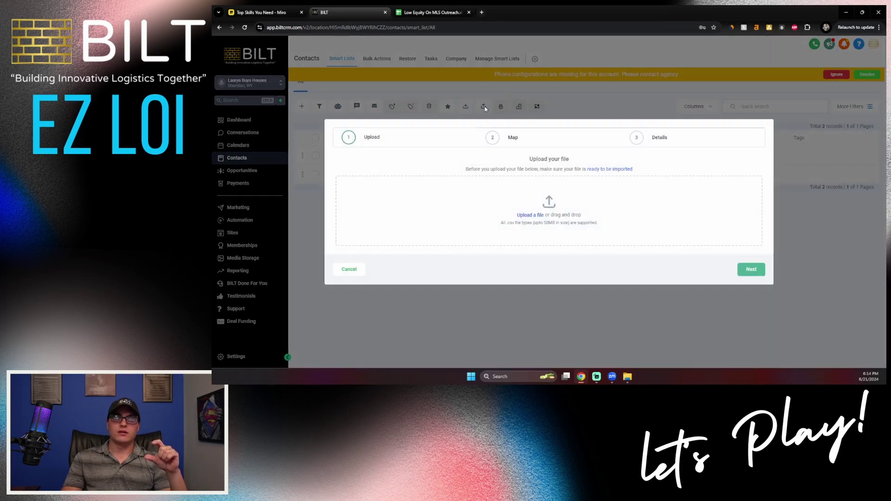
{"action": "left_click", "coordinate": [537, 219]}
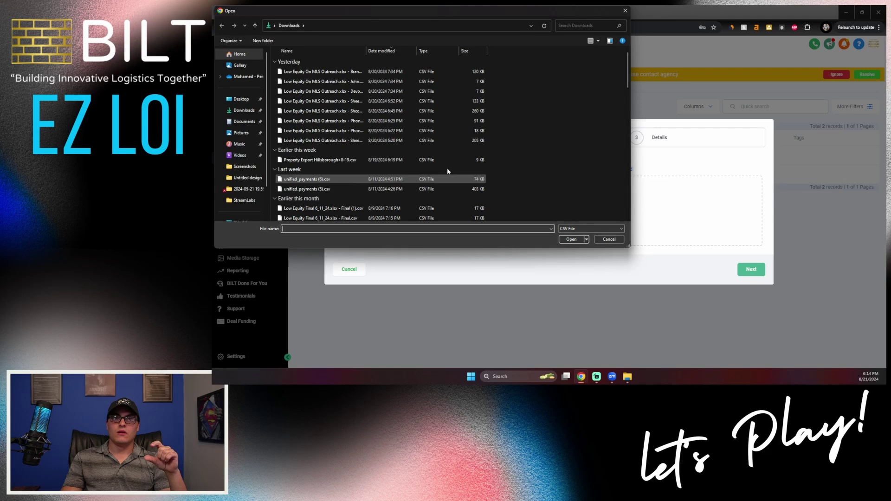
{"action": "left_click", "coordinate": [357, 91]}
{"action": "left_click", "coordinate": [570, 240]}
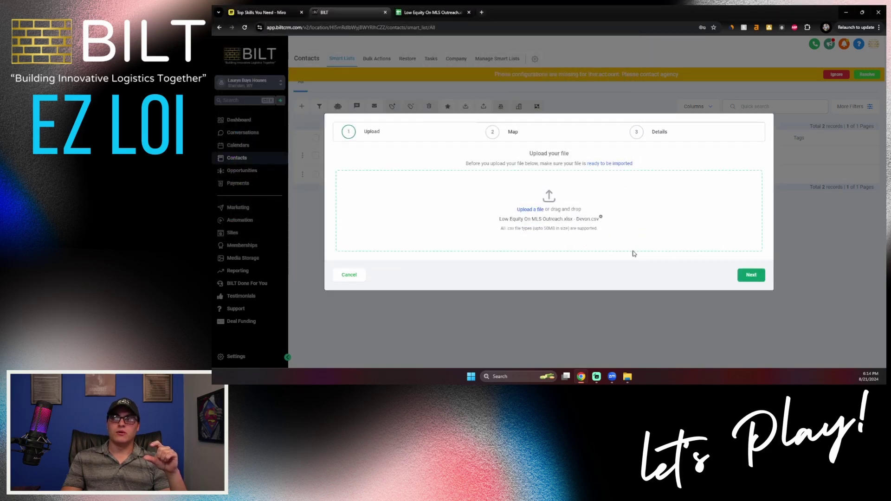
Step: Open the knowledge base at biltcrm.com/help in a new browser tab
{"action": "left_click", "coordinate": [481, 13]}
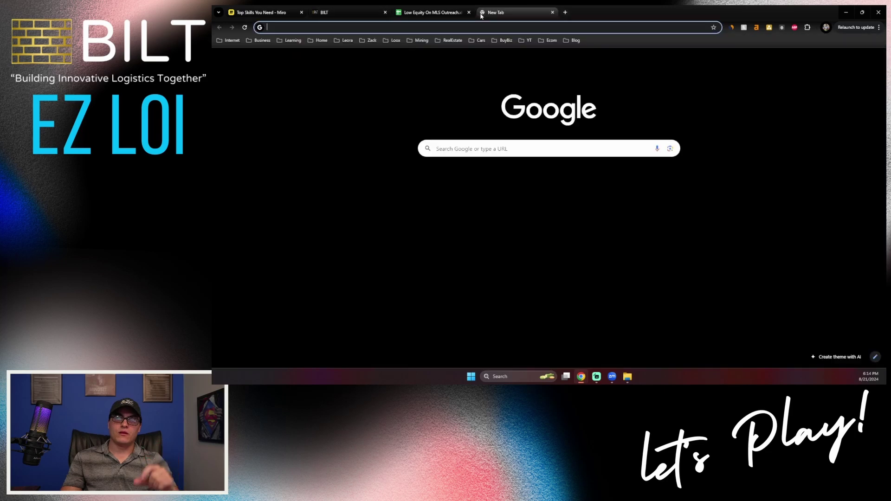
{"action": "type", "text": "help"}
{"action": "key", "text": "Return"}
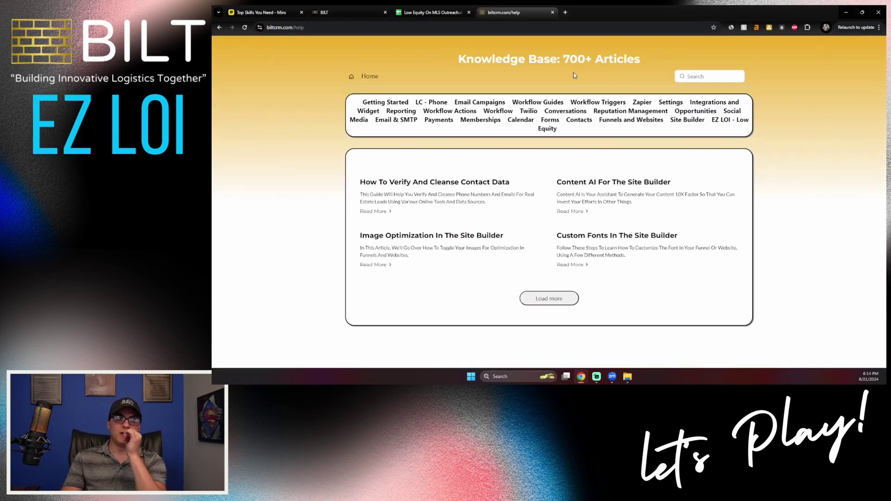
Step: Open the "How To Import And Map Contacts In Your CRM" article in the EZ LOI - Low Equity category and review its field mapping list
{"action": "left_click", "coordinate": [739, 120]}
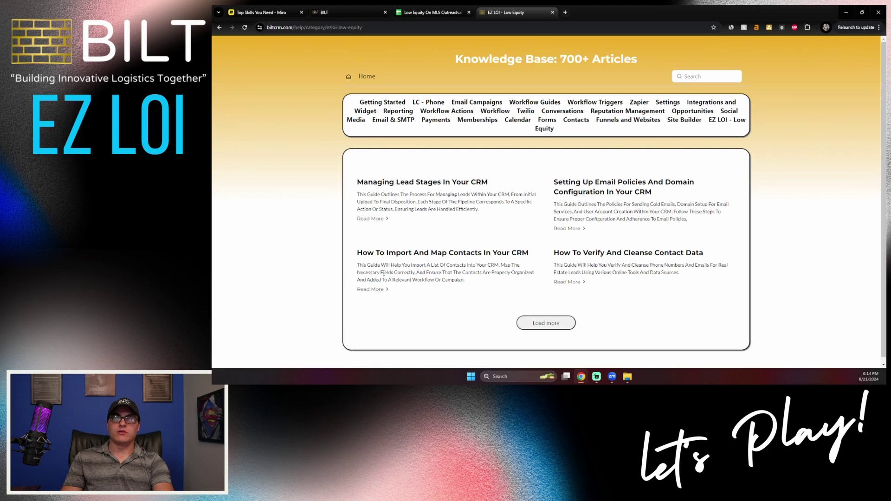
{"action": "left_click", "coordinate": [375, 290]}
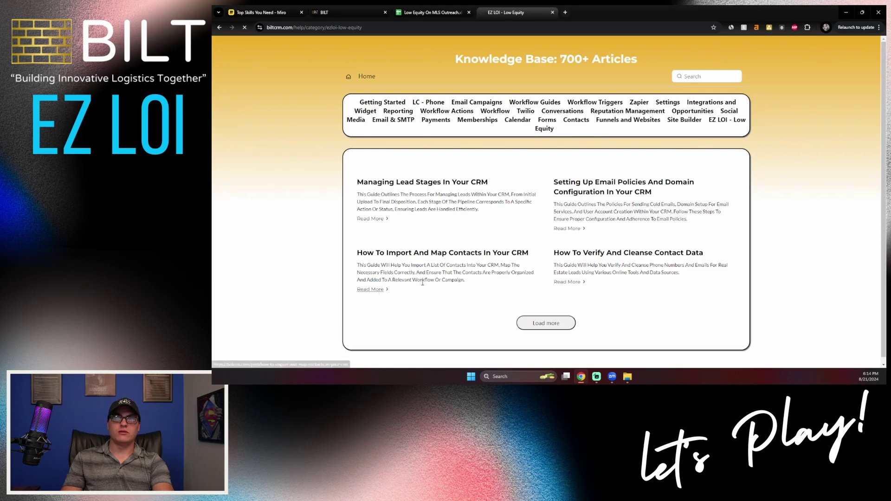
{"action": "scroll", "coordinate": [421, 269], "scroll_direction": "down", "scroll_amount": 5}
{"action": "scroll", "coordinate": [421, 269], "scroll_direction": "down", "scroll_amount": 1}
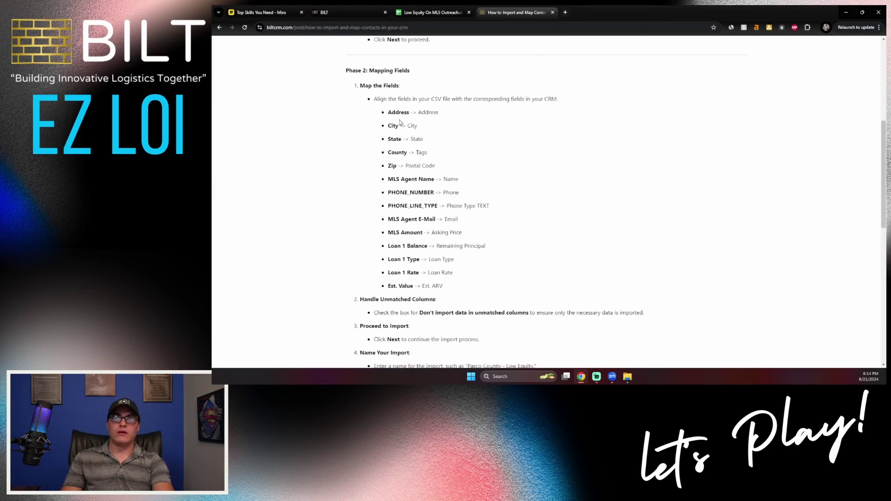
{"action": "left_click_drag", "start_coordinate": [391, 110], "coordinate": [426, 146]}
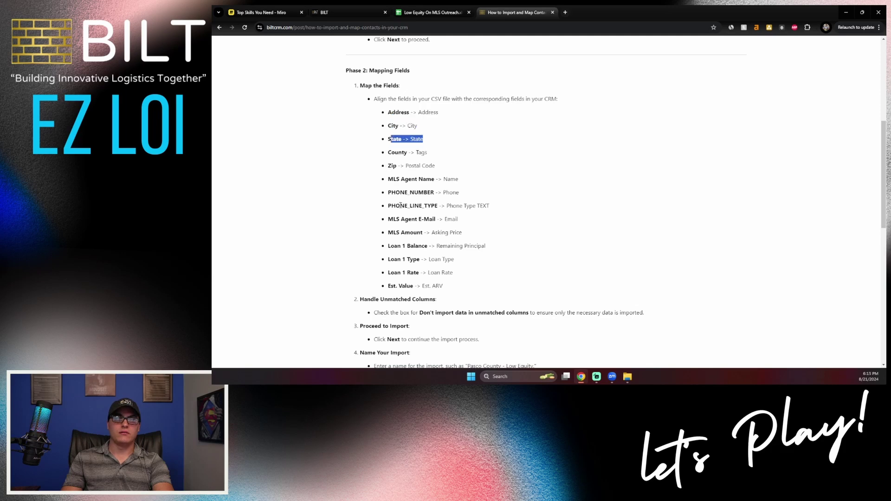
{"action": "left_click_drag", "start_coordinate": [389, 153], "coordinate": [419, 165]}
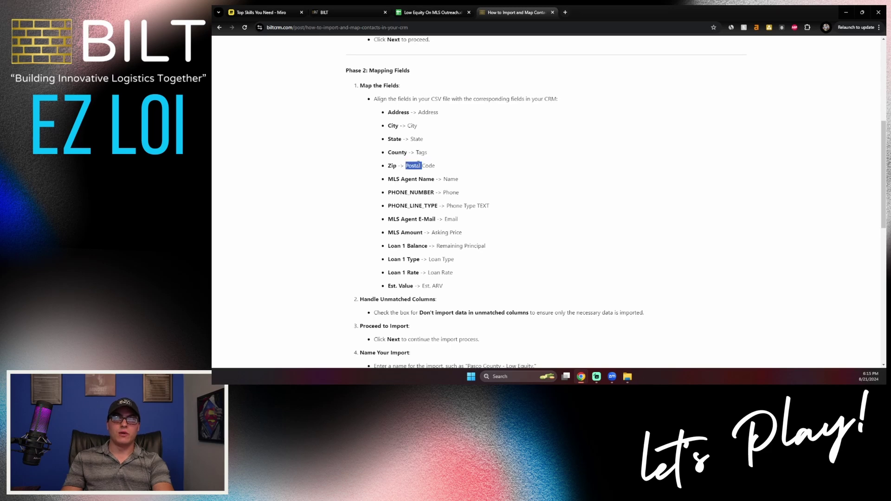
{"action": "triple_click", "coordinate": [402, 181]}
{"action": "double_click", "coordinate": [420, 193]}
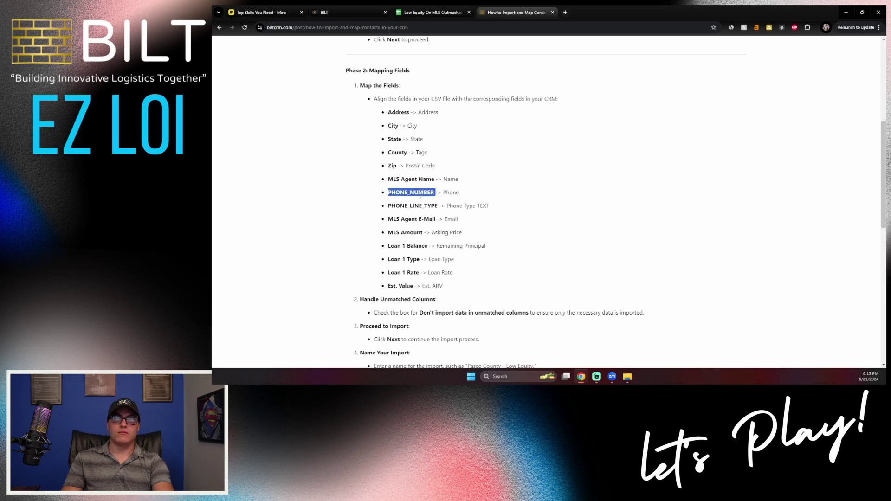
Step: Continue the contact import to column mapping and map Property Address to Address, Property City to City and Property State to State
{"action": "left_click", "coordinate": [350, 8]}
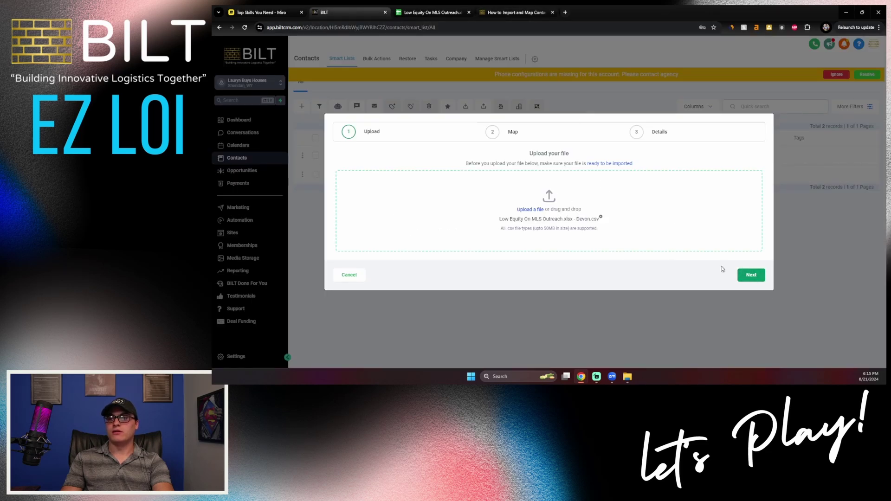
{"action": "left_click", "coordinate": [752, 276]}
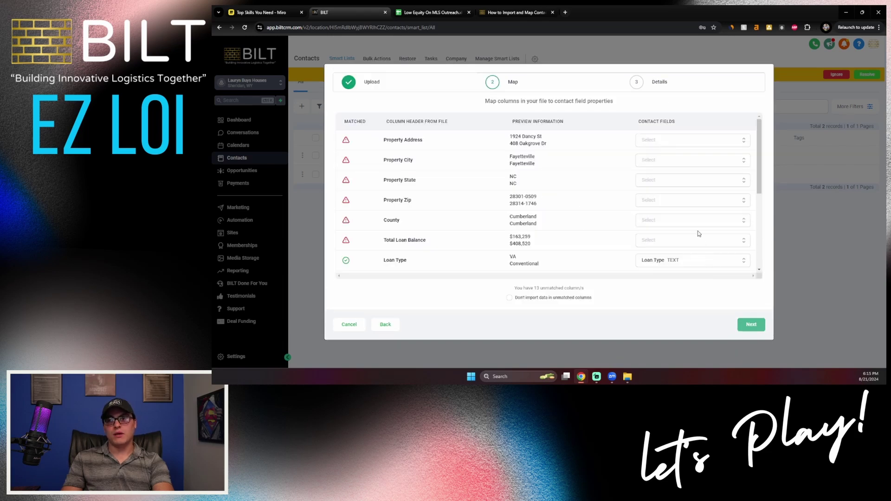
{"action": "left_click_drag", "start_coordinate": [495, 144], "coordinate": [573, 137]}
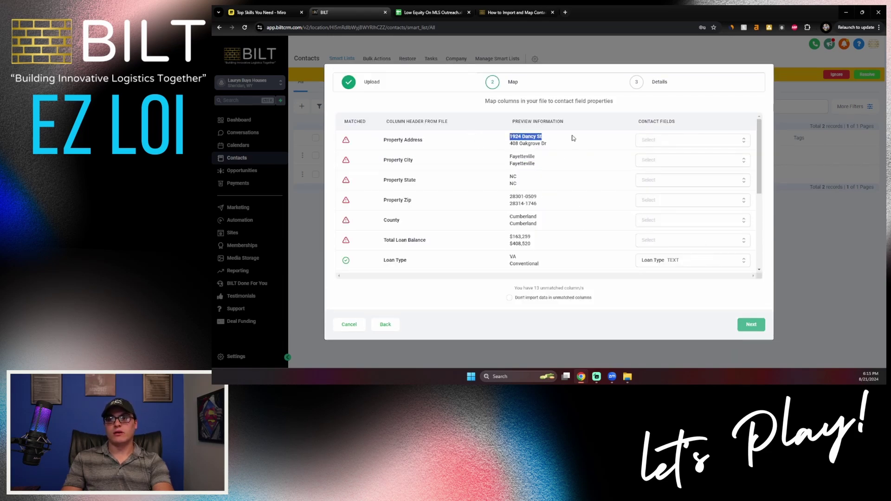
{"action": "left_click", "coordinate": [635, 142]}
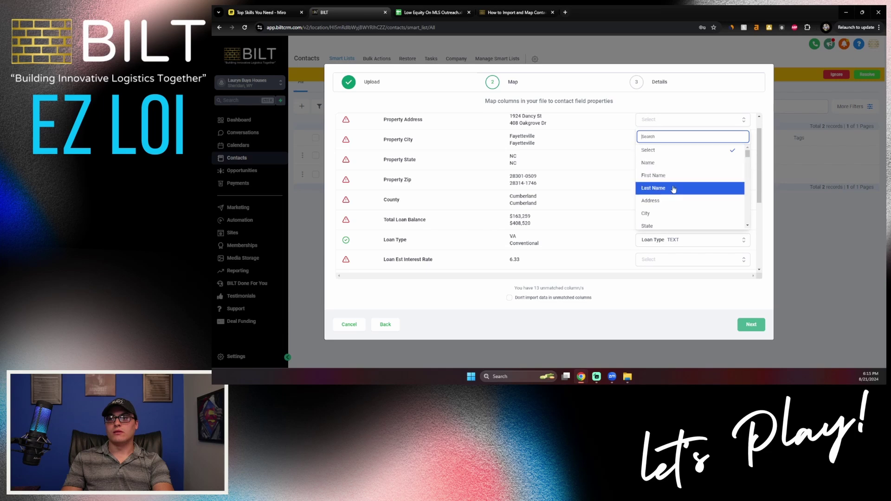
{"action": "left_click", "coordinate": [668, 204]}
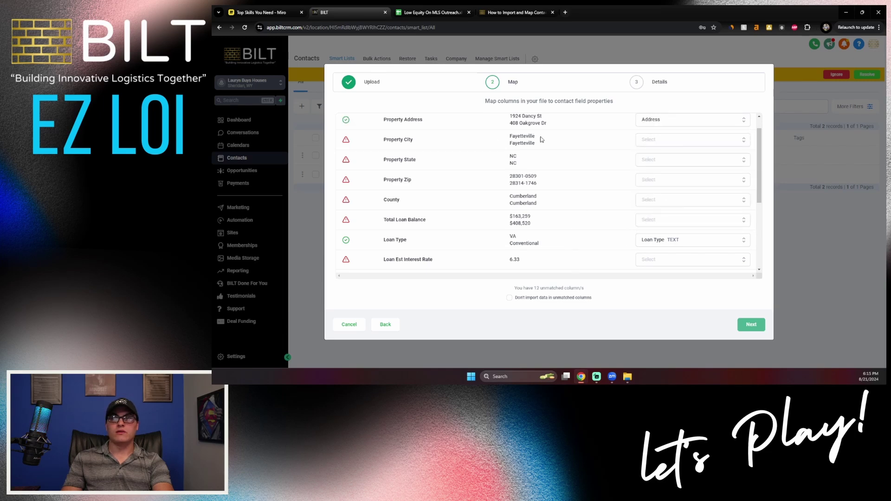
{"action": "left_click", "coordinate": [647, 138]}
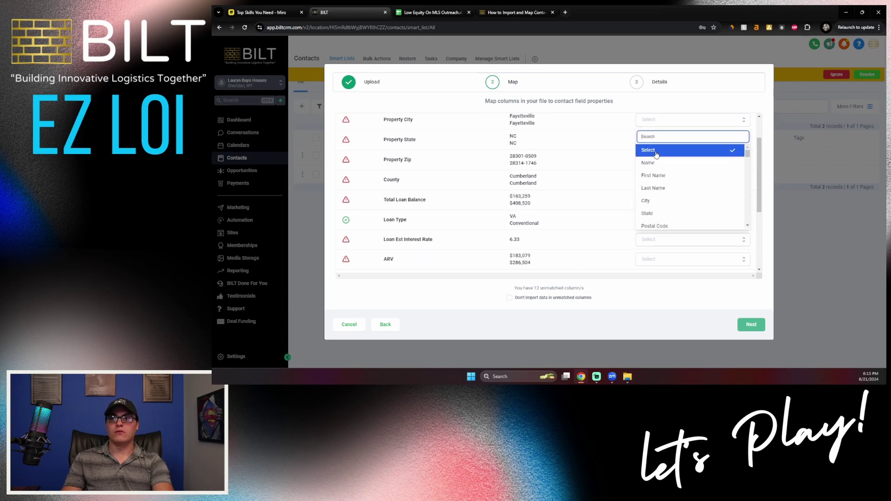
{"action": "left_click", "coordinate": [659, 200]}
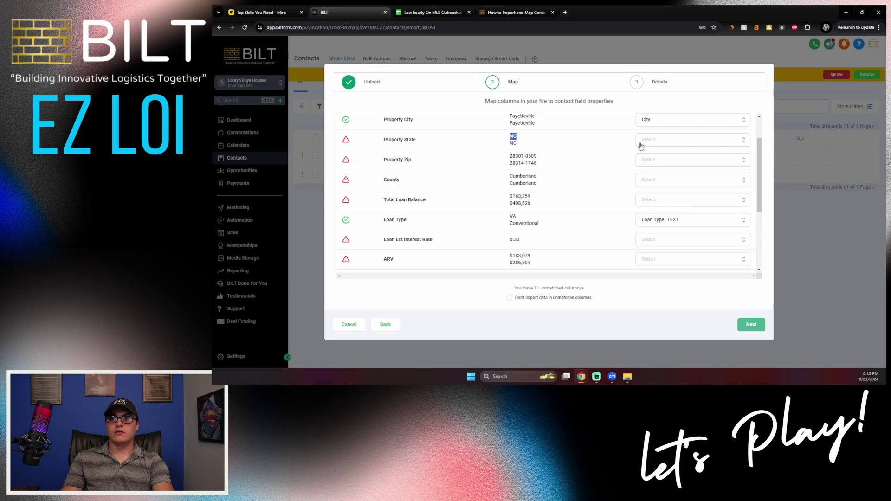
{"action": "left_click", "coordinate": [642, 142]}
{"action": "left_click", "coordinate": [658, 201]}
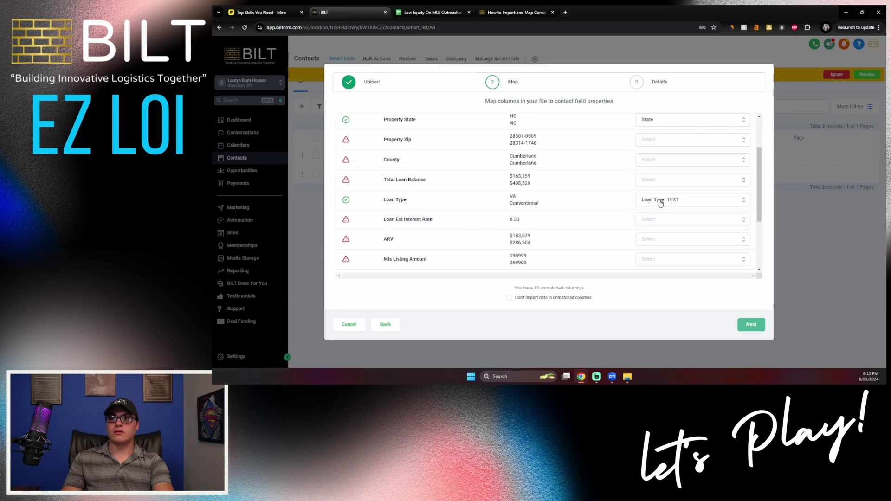
Step: Map the County column to Tags and the Property Zip column to Postal Code
{"action": "double_click", "coordinate": [519, 156]}
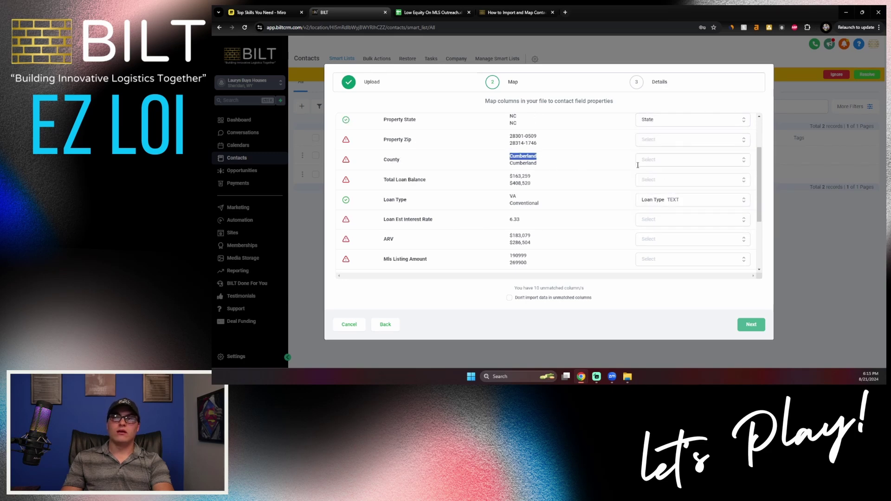
{"action": "left_click", "coordinate": [659, 165]}
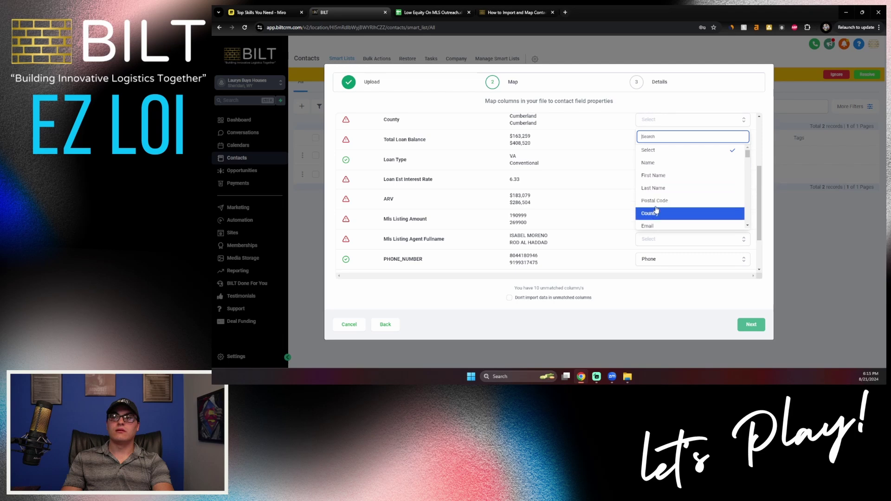
{"action": "scroll", "coordinate": [654, 197], "scroll_direction": "down", "scroll_amount": 5}
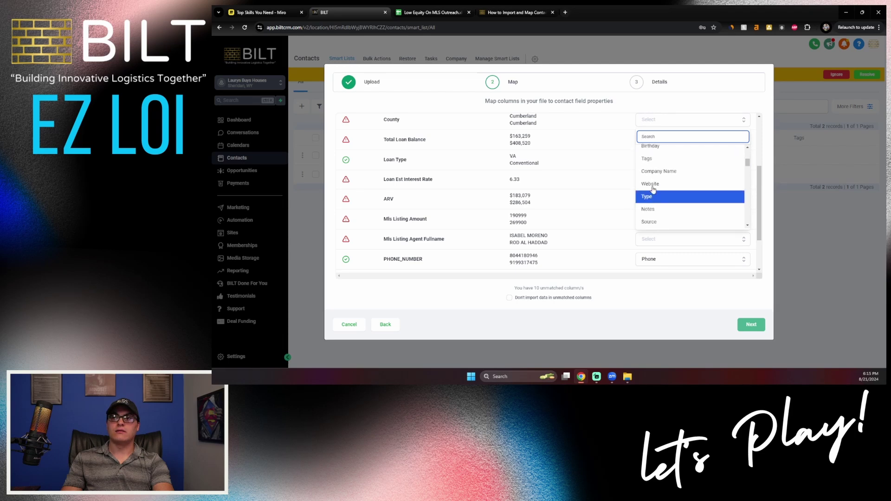
{"action": "left_click", "coordinate": [646, 158]}
{"action": "scroll", "coordinate": [562, 174], "scroll_direction": "up", "scroll_amount": 2}
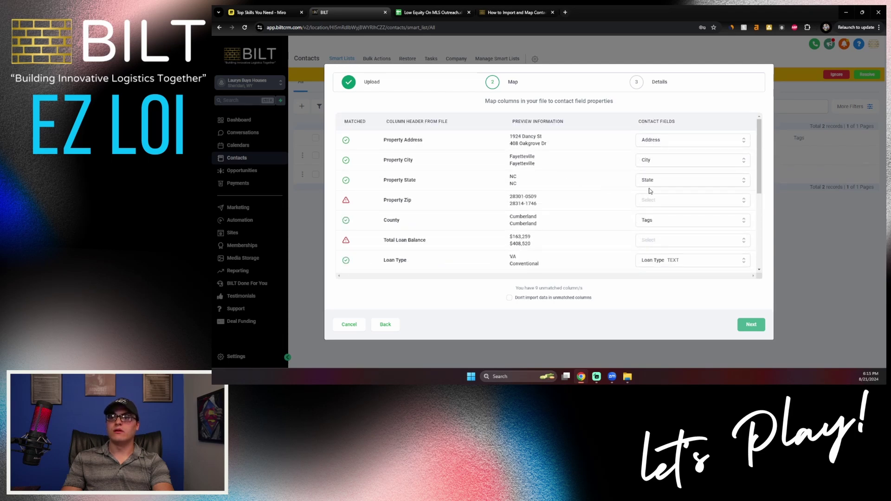
{"action": "left_click", "coordinate": [660, 201]}
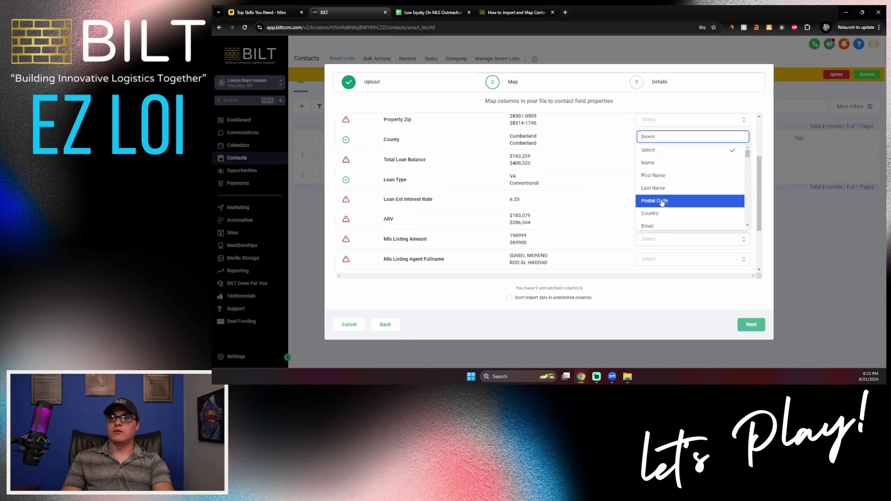
{"action": "left_click", "coordinate": [668, 201]}
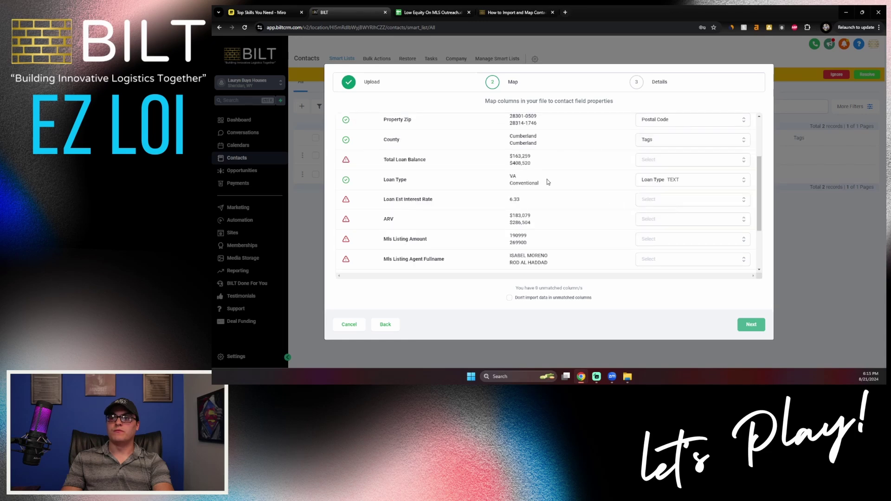
{"action": "left_click_drag", "start_coordinate": [426, 159], "coordinate": [377, 159]}
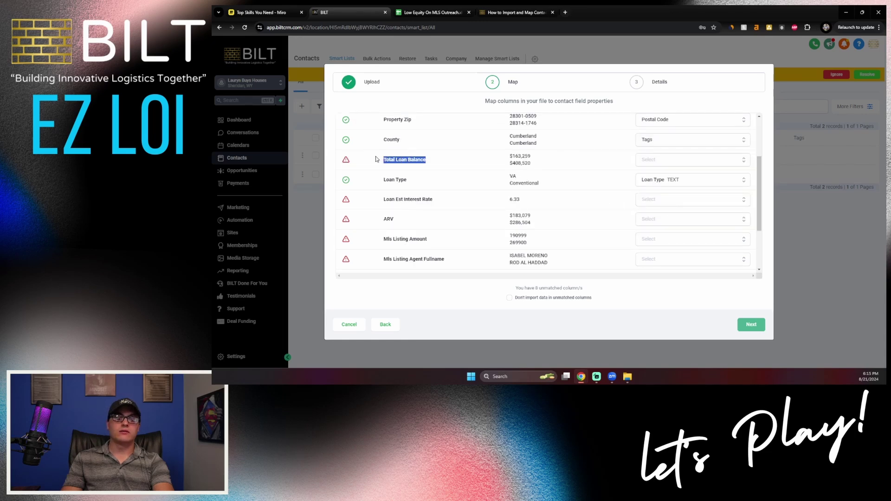
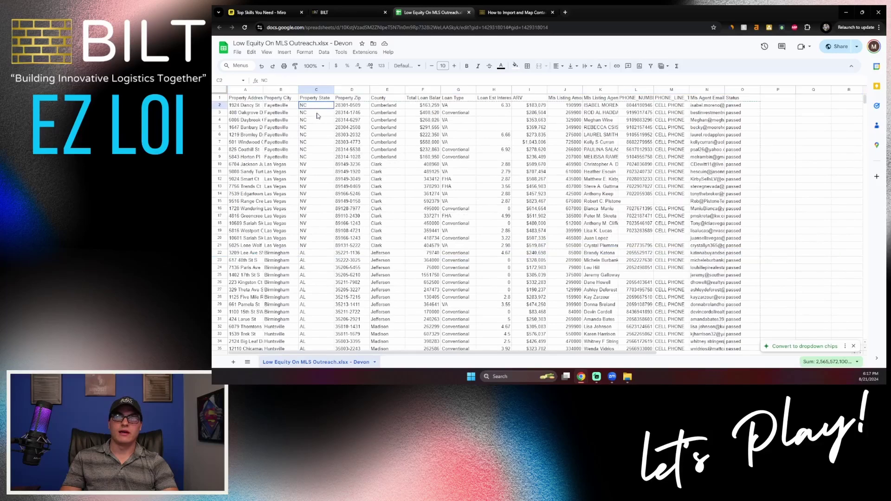
Step: Check the Property State column in the outreach sheet, return to the contact import and name it "Low Equity Leads - 8-21"
{"action": "scroll", "coordinate": [339, 203], "scroll_direction": "down", "scroll_amount": 6}
{"action": "scroll", "coordinate": [339, 203], "scroll_direction": "up", "scroll_amount": 5}
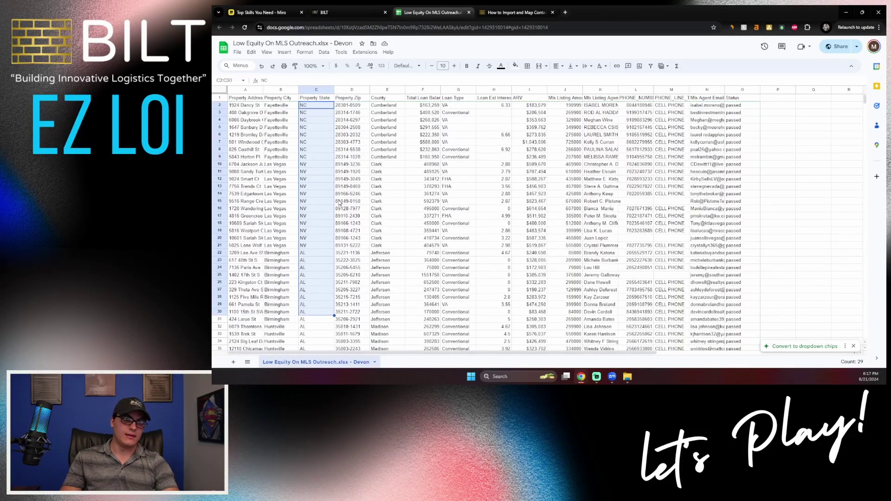
{"action": "left_click", "coordinate": [363, 12]}
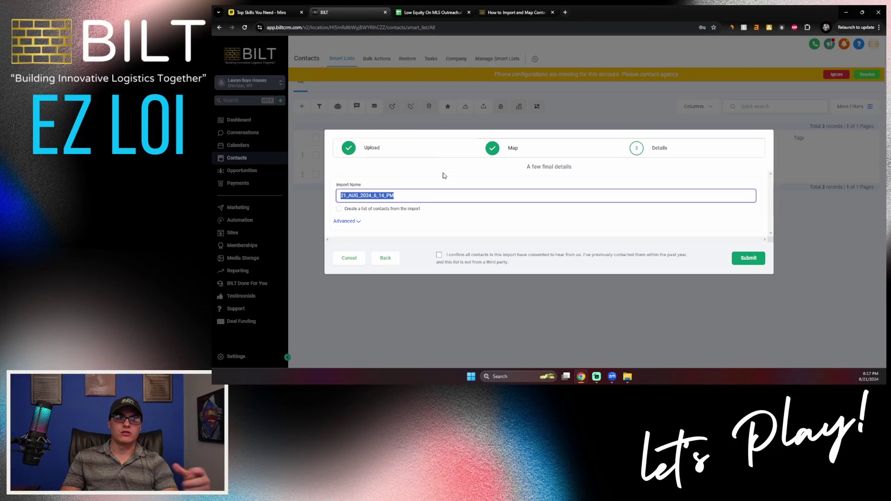
{"action": "type", "text": "Low e"}
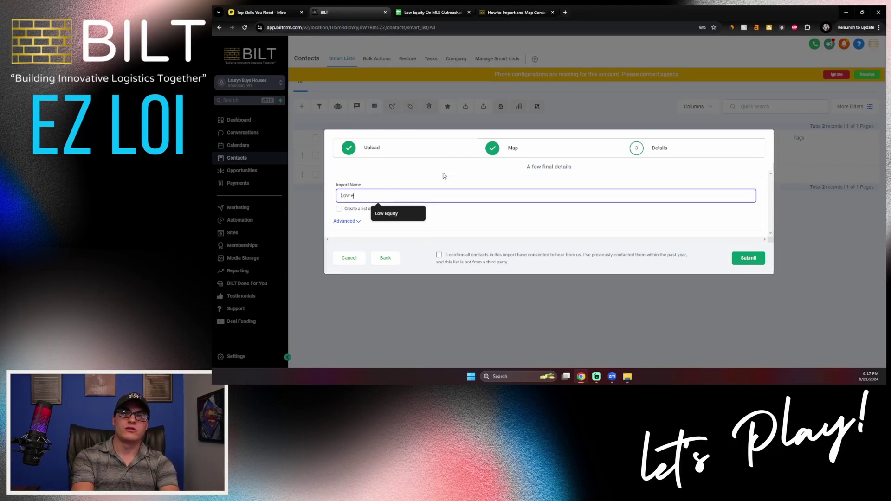
{"action": "key", "text": "BackSpace"}
{"action": "type", "text": "Eq"}
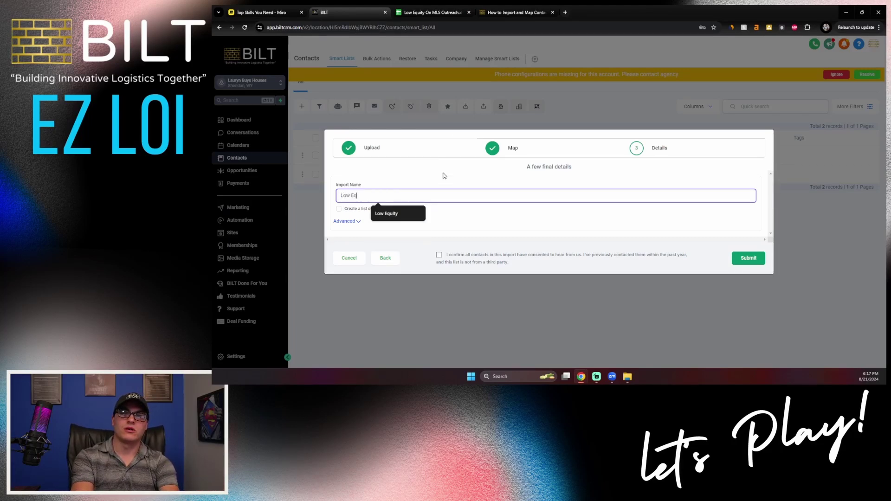
{"action": "type", "text": "uity Leads -"}
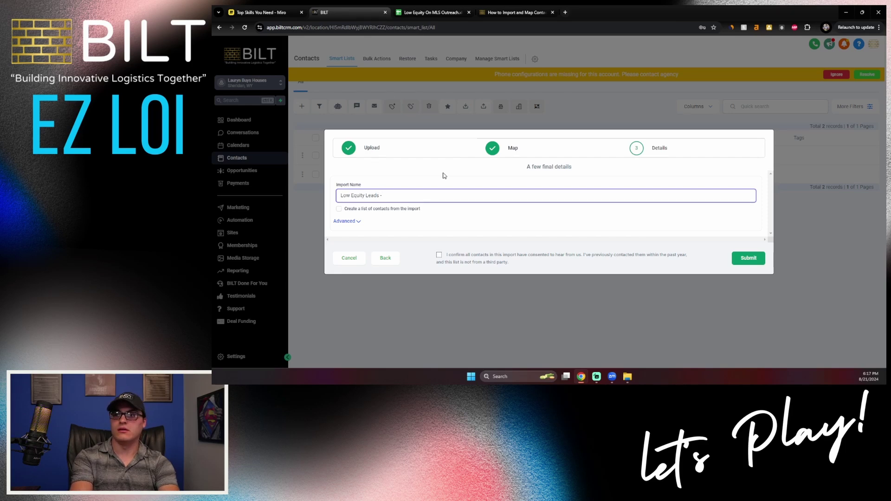
{"action": "type", "text": " 8-21"}
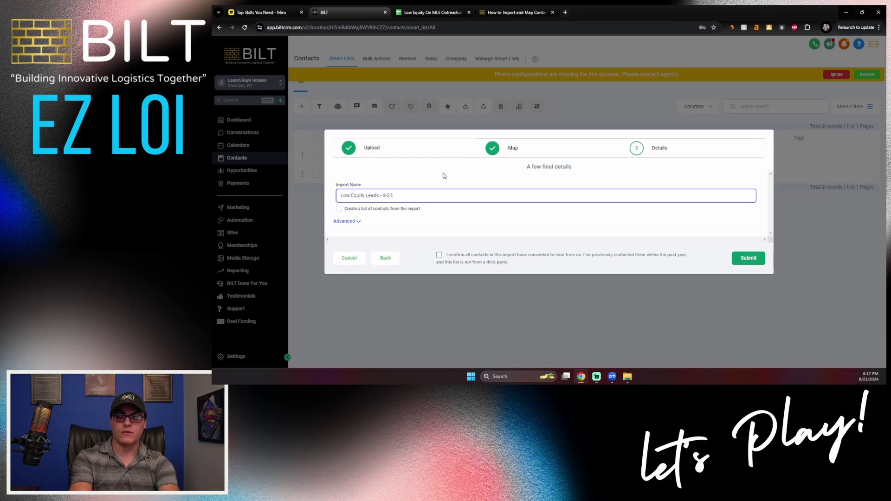
Step: Expand the advanced import options and add the existing tags "agent" and "low equity list" to the imported contacts
{"action": "left_click", "coordinate": [356, 222]}
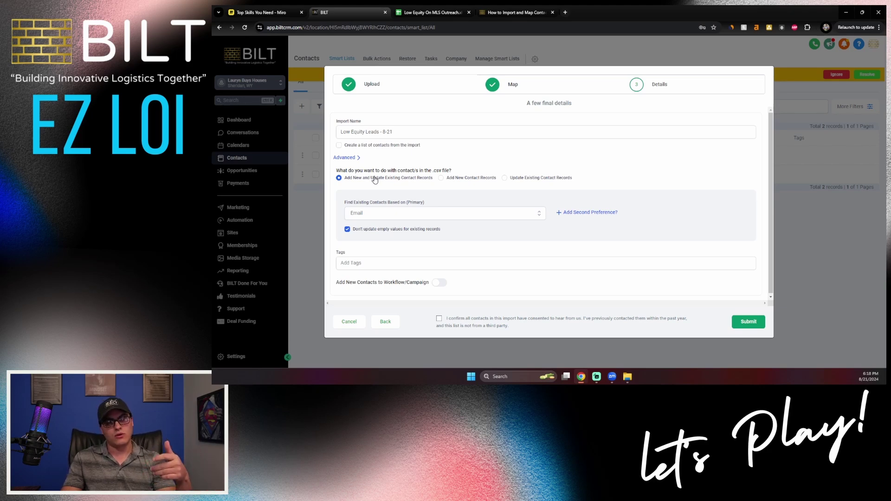
{"action": "left_click", "coordinate": [386, 262]}
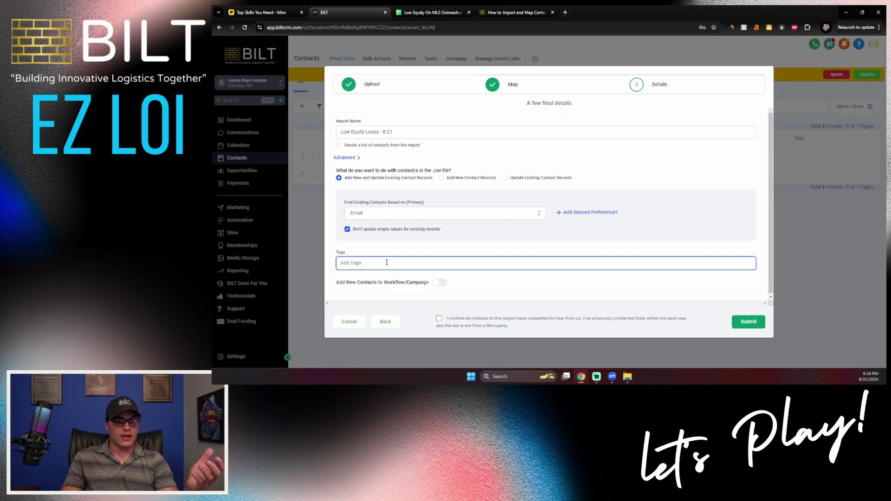
{"action": "type", "text": "agent"}
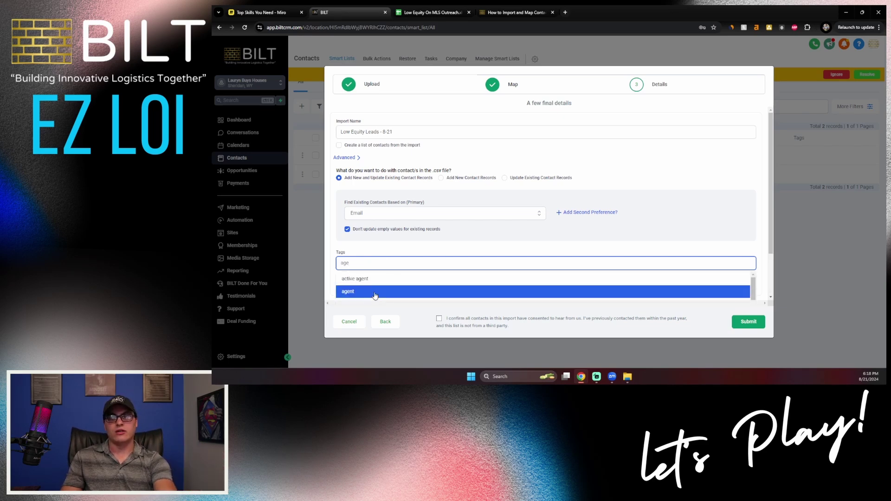
{"action": "key", "text": "Return"}
{"action": "left_click", "coordinate": [387, 263]}
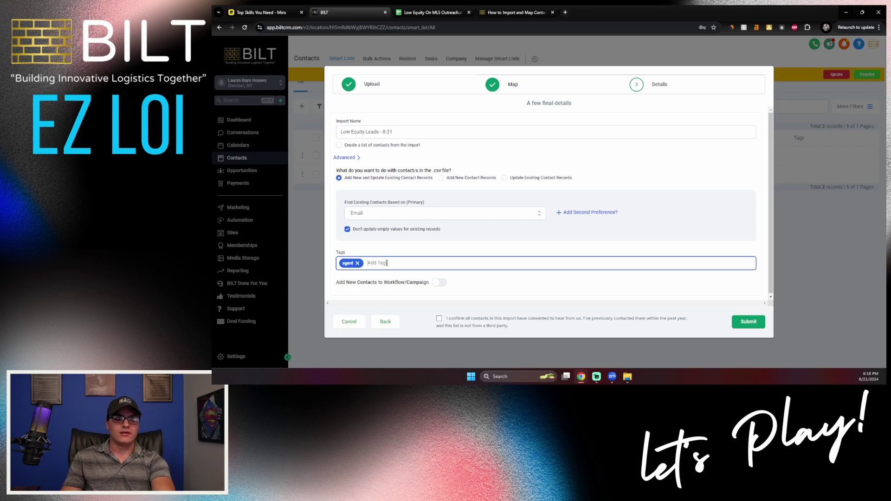
{"action": "type", "text": "low equ"}
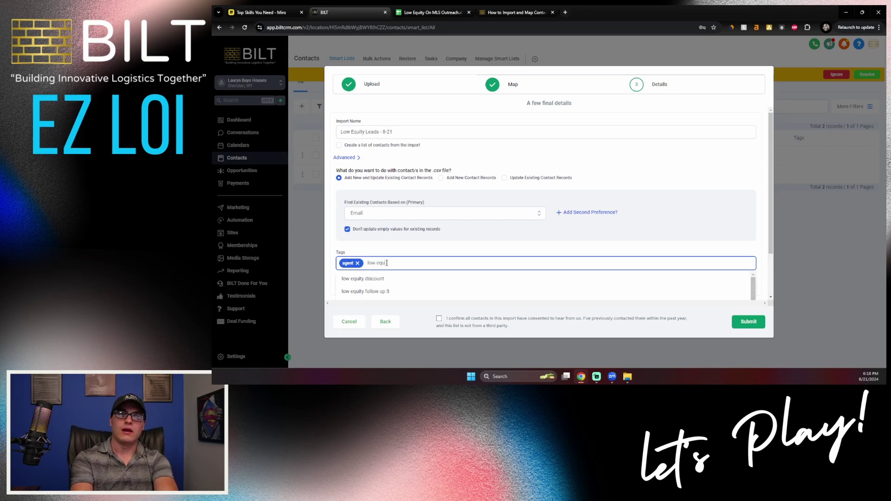
{"action": "type", "text": "ity list"}
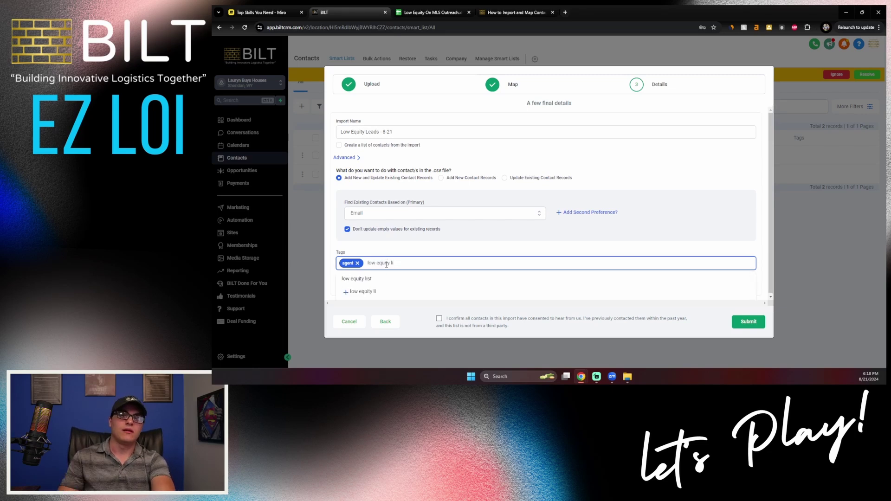
{"action": "left_click", "coordinate": [380, 279]}
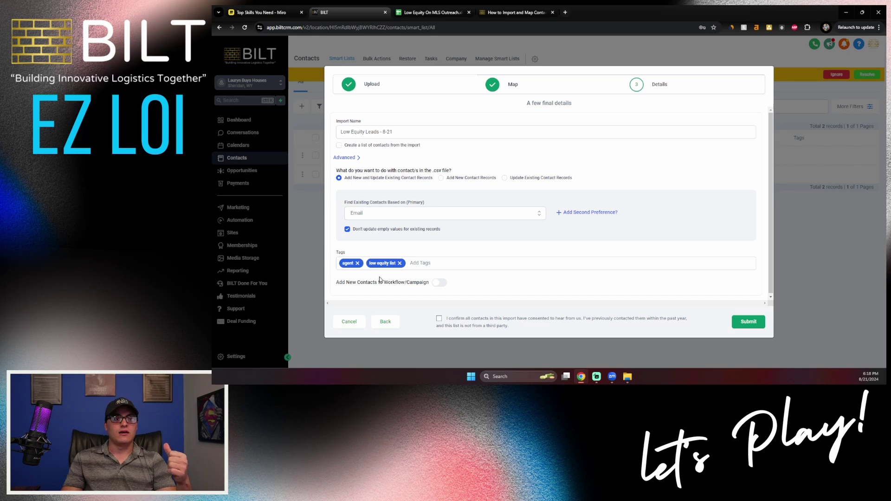
Step: Check the County and Property Zip columns in the outreach sheet and return to the contact import
{"action": "left_click", "coordinate": [431, 12]}
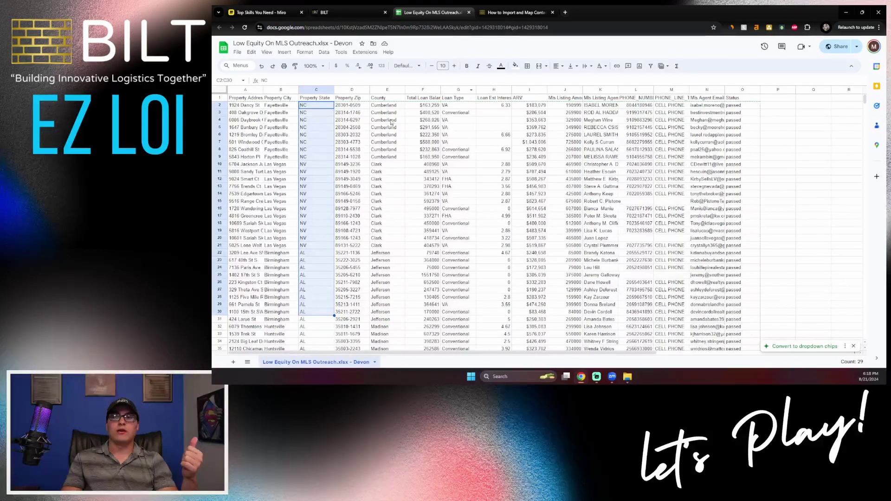
{"action": "left_click_drag", "start_coordinate": [392, 121], "coordinate": [390, 316]}
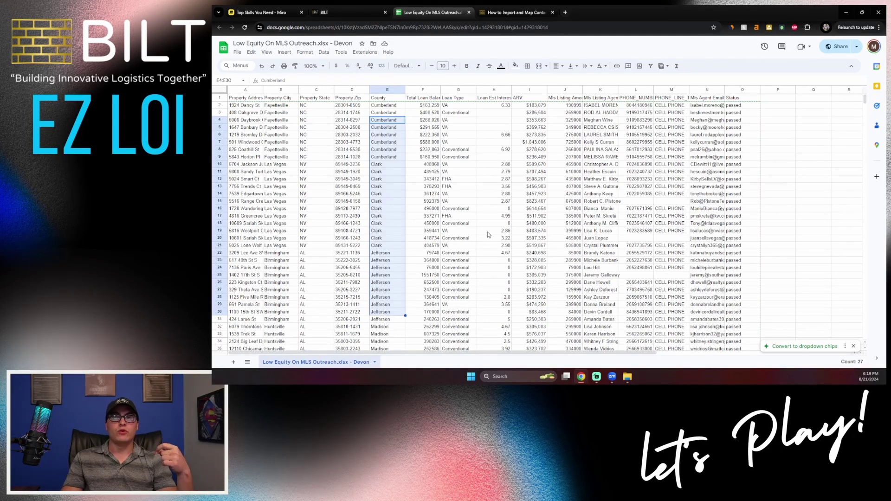
{"action": "left_click", "coordinate": [343, 87]}
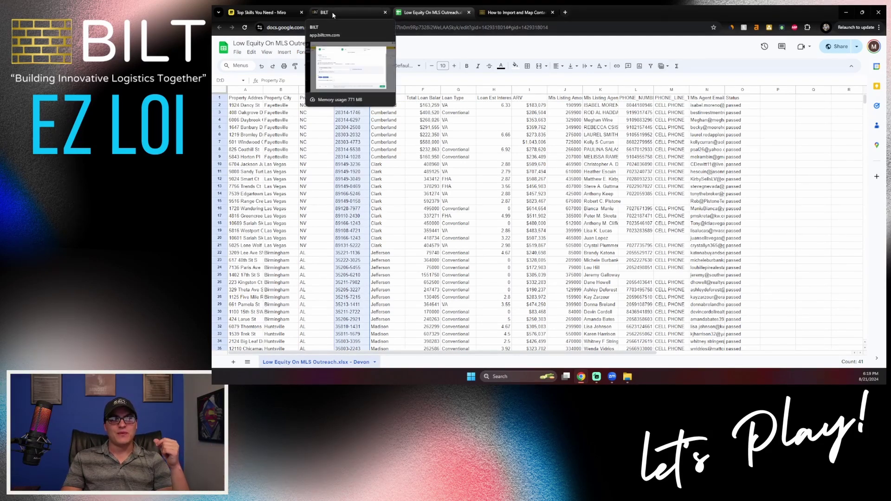
{"action": "left_click", "coordinate": [345, 13]}
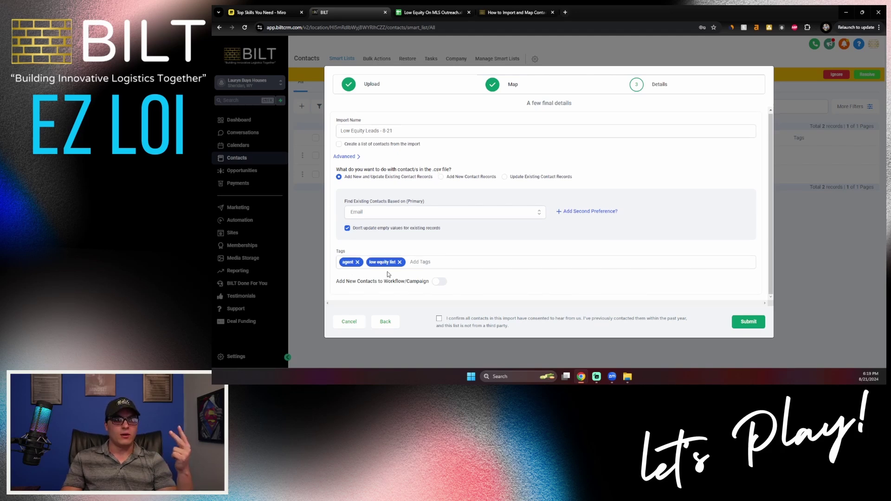
Step: Review the Property State values in the outreach sheet and go back to the import's tag settings
{"action": "left_click", "coordinate": [421, 263]}
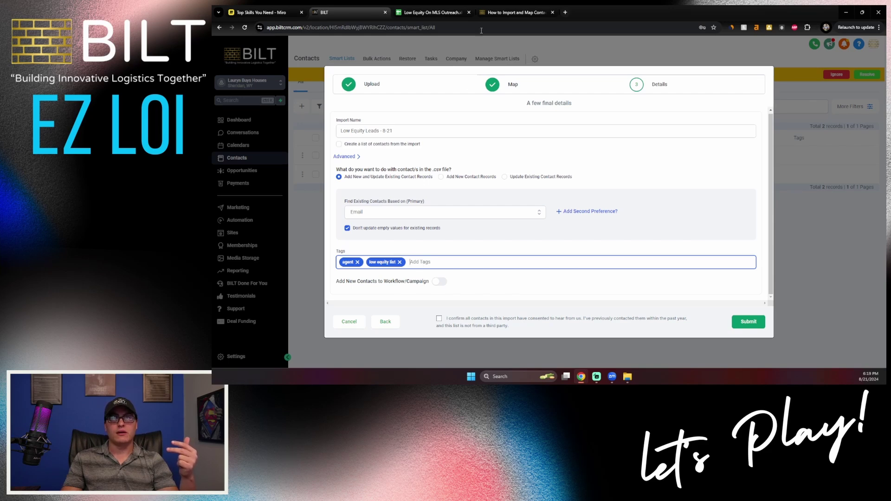
{"action": "left_click", "coordinate": [432, 12]}
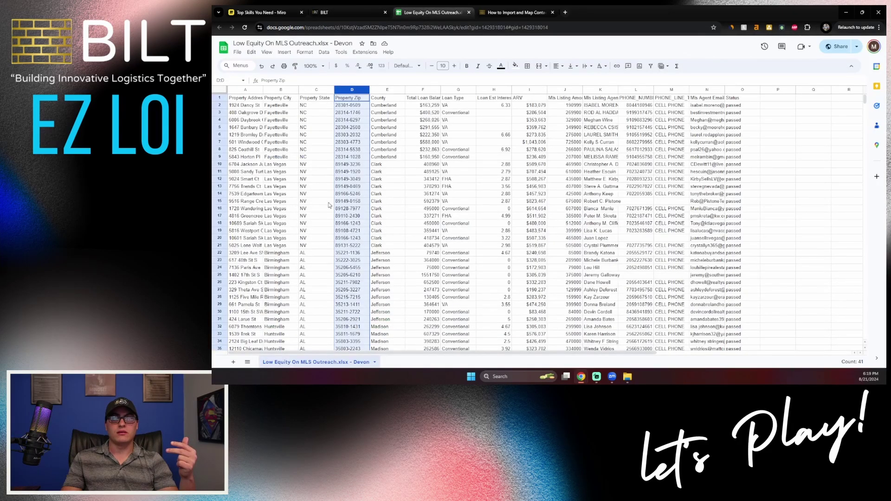
{"action": "left_click_drag", "start_coordinate": [317, 105], "coordinate": [318, 250]}
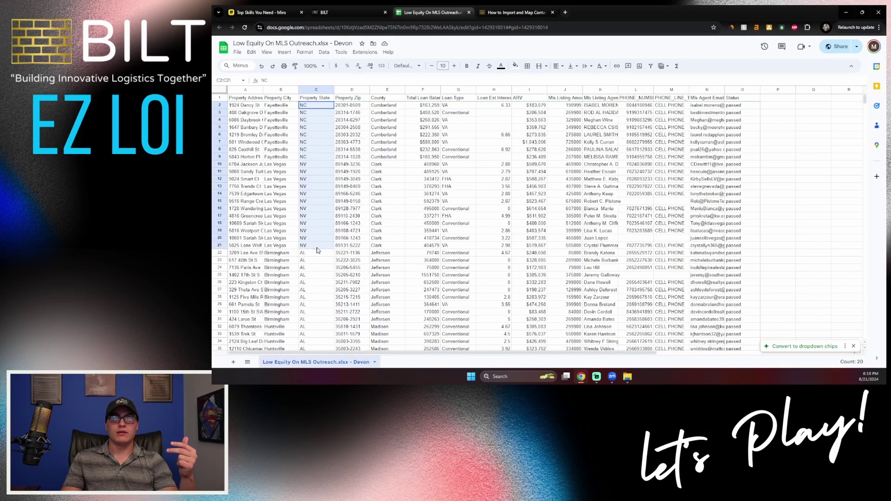
{"action": "scroll", "coordinate": [318, 251], "scroll_direction": "down", "scroll_amount": 5}
{"action": "scroll", "coordinate": [317, 251], "scroll_direction": "up", "scroll_amount": 5}
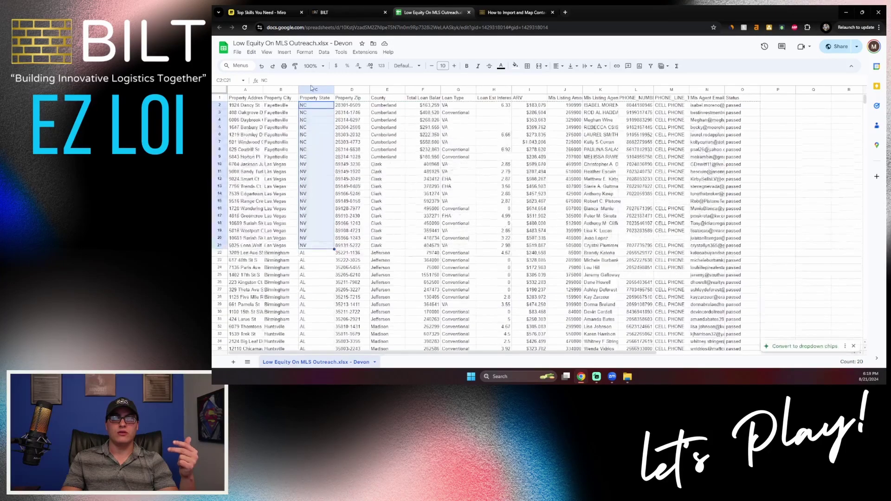
{"action": "left_click", "coordinate": [344, 18]}
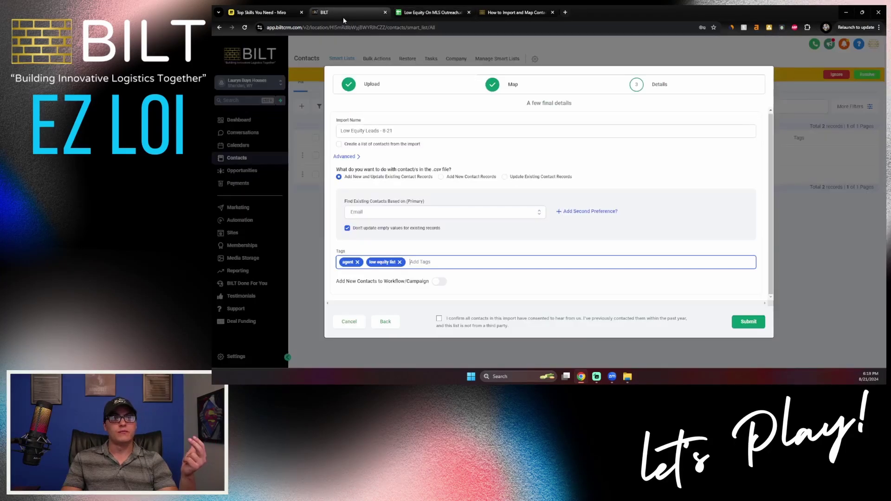
Step: Enable adding new contacts to a workflow and choose "1. New Leads - Low Equity Campaign" for the named person, not Round Robin
{"action": "left_click", "coordinate": [439, 282]}
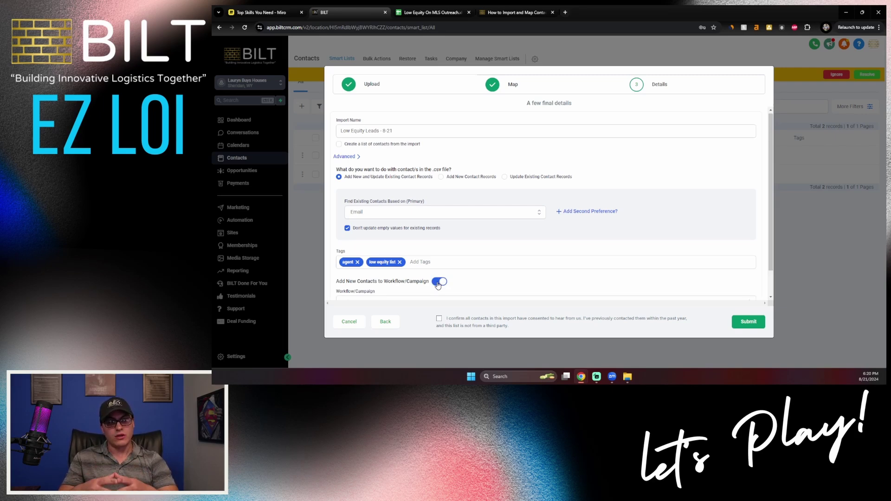
{"action": "scroll", "coordinate": [437, 283], "scroll_direction": "down", "scroll_amount": 1}
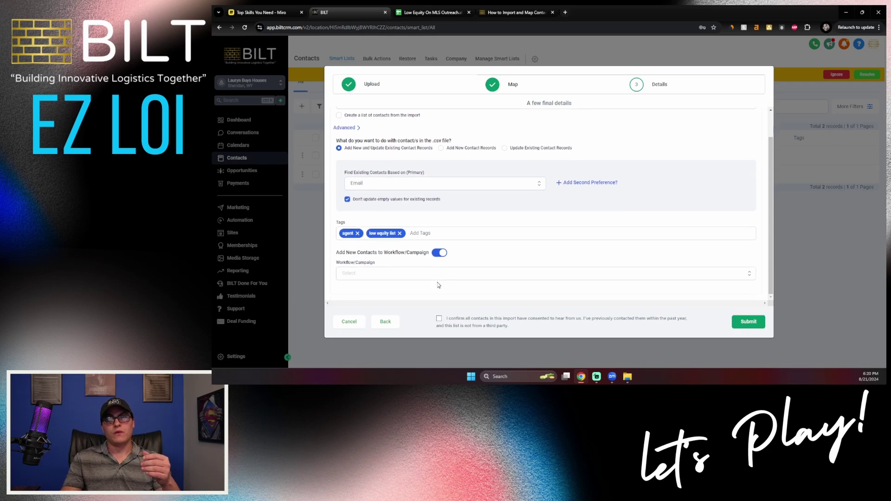
{"action": "left_click", "coordinate": [430, 279]}
{"action": "scroll", "coordinate": [429, 279], "scroll_direction": "down", "scroll_amount": 2}
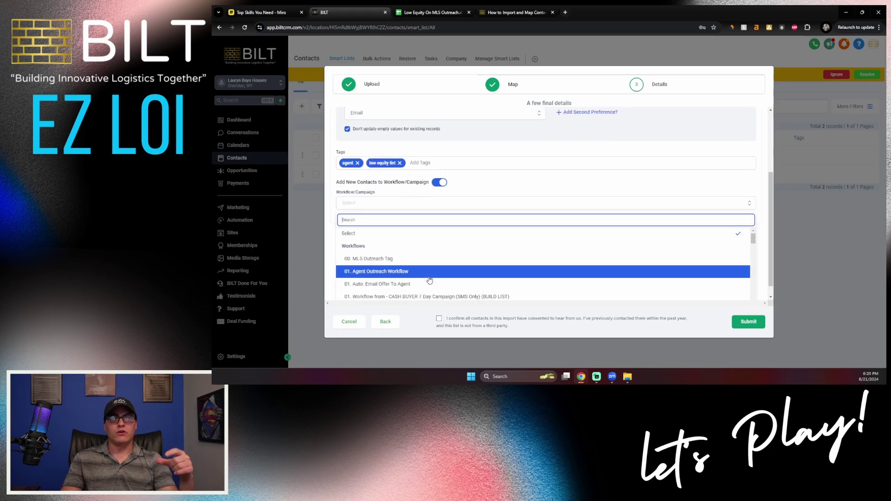
{"action": "scroll", "coordinate": [430, 280], "scroll_direction": "down", "scroll_amount": 5}
{"action": "scroll", "coordinate": [430, 280], "scroll_direction": "down", "scroll_amount": 4}
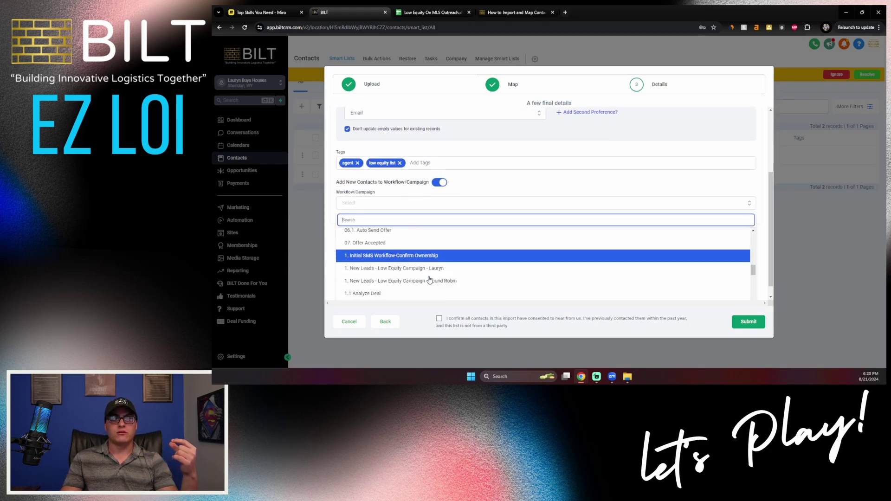
{"action": "scroll", "coordinate": [411, 268], "scroll_direction": "down", "scroll_amount": 3}
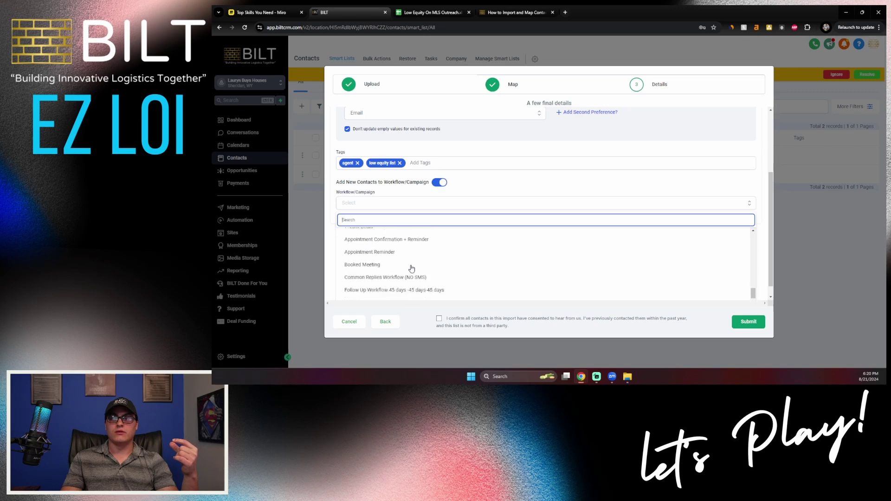
{"action": "scroll", "coordinate": [411, 268], "scroll_direction": "up", "scroll_amount": 4}
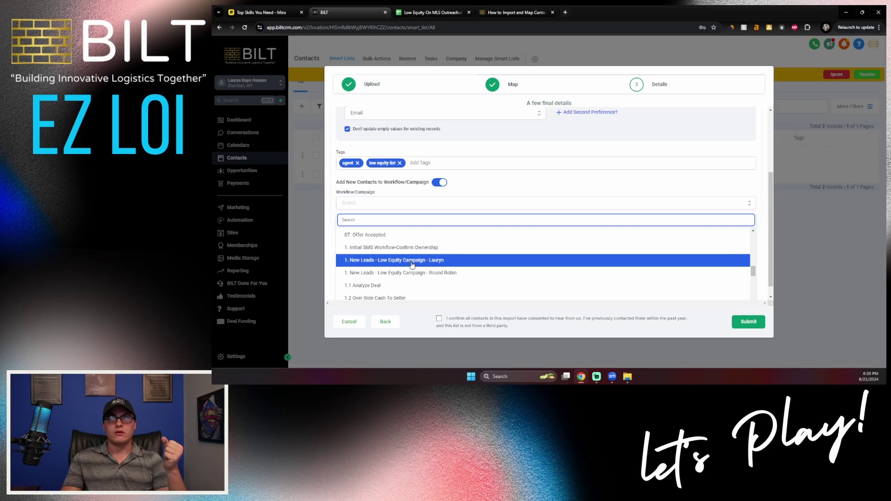
{"action": "left_click", "coordinate": [412, 262]}
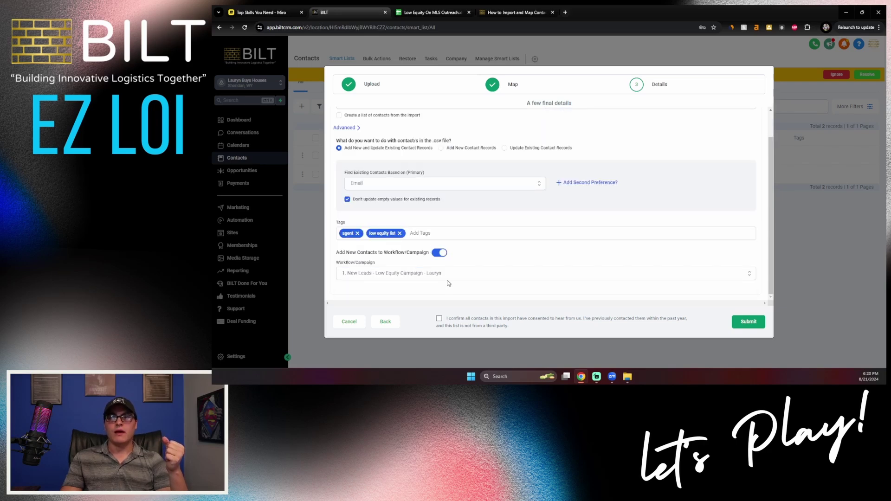
Step: Confirm the contacts' consent, submit the import and close the processing notice
{"action": "left_click", "coordinate": [440, 319]}
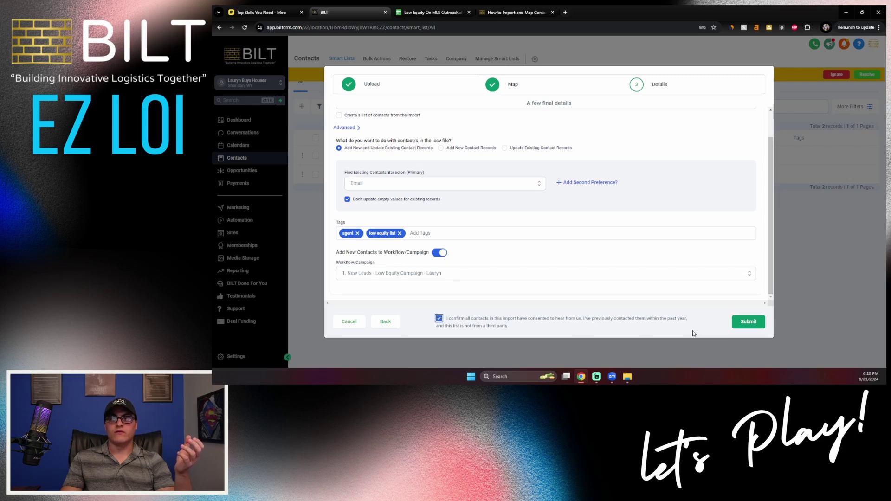
{"action": "left_click", "coordinate": [749, 322]}
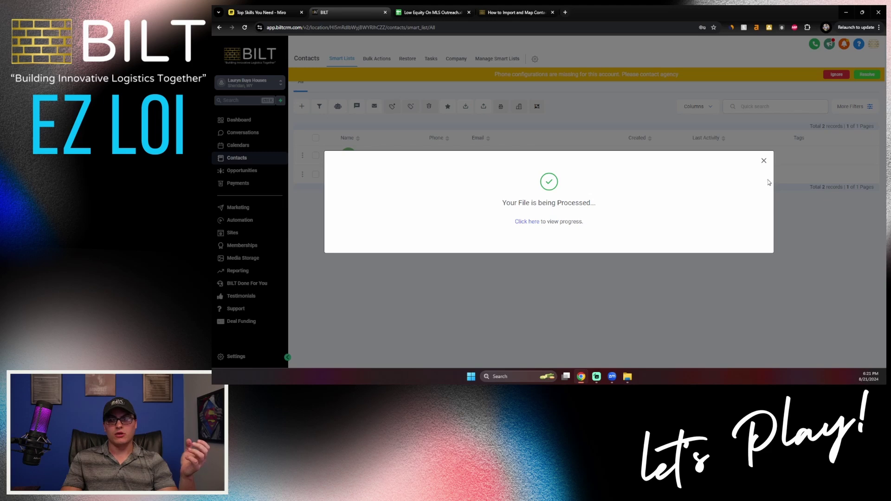
{"action": "left_click", "coordinate": [764, 161]}
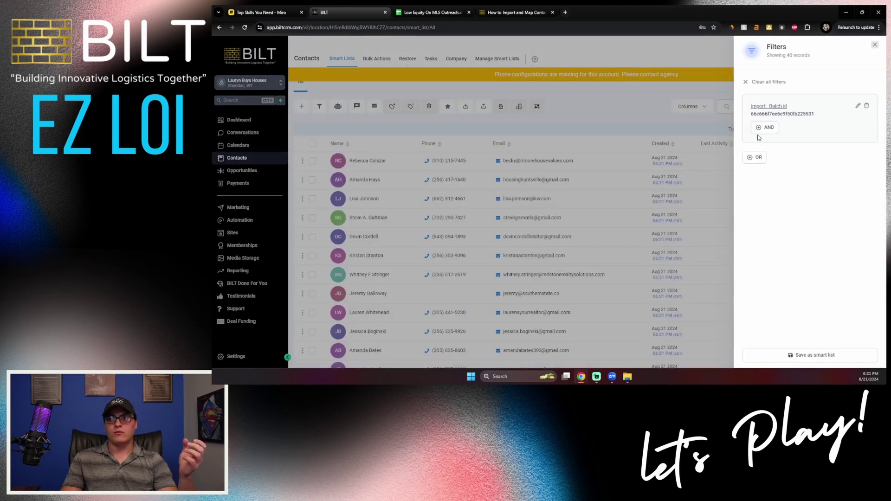
Step: Close the filters and look over the imported contacts with their phone, email and tag details
{"action": "left_click", "coordinate": [875, 45]}
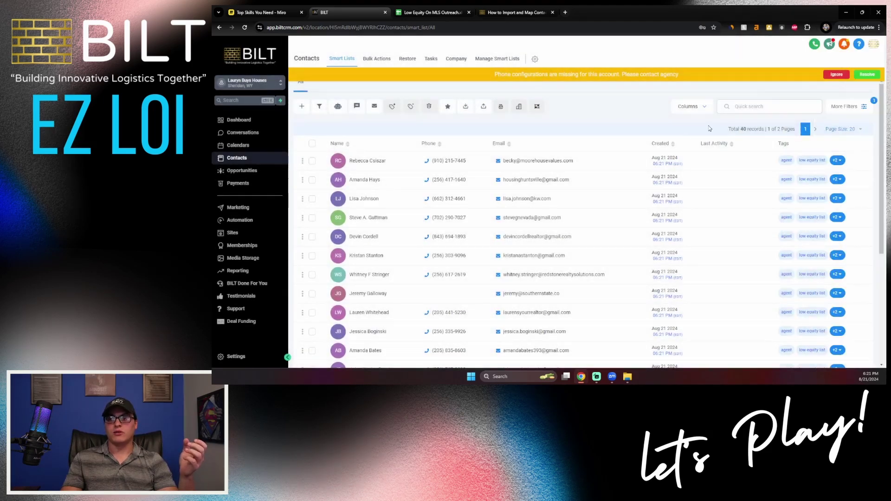
{"action": "scroll", "coordinate": [446, 160], "scroll_direction": "down", "scroll_amount": 5}
{"action": "scroll", "coordinate": [431, 189], "scroll_direction": "up", "scroll_amount": 5}
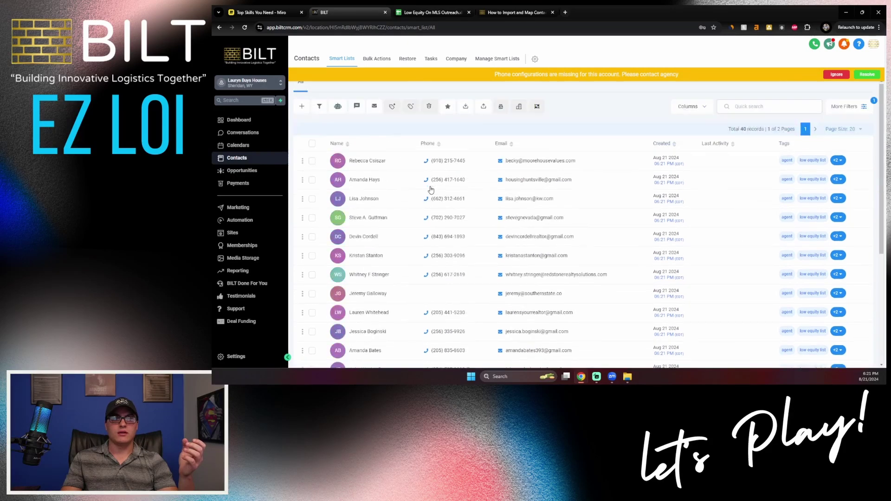
Step: Open the opportunities and switch to the Low Equity MLS Outreach pipeline
{"action": "left_click", "coordinate": [271, 176]}
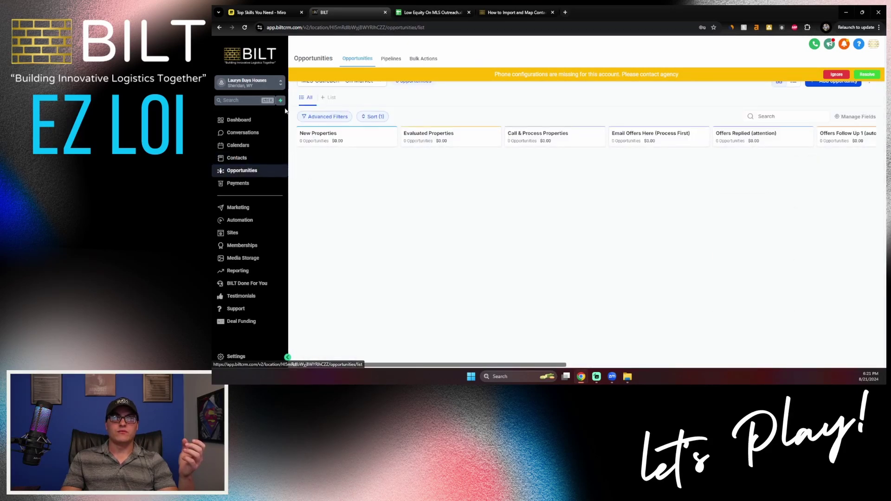
{"action": "left_click", "coordinate": [354, 88]}
{"action": "left_click", "coordinate": [333, 158]}
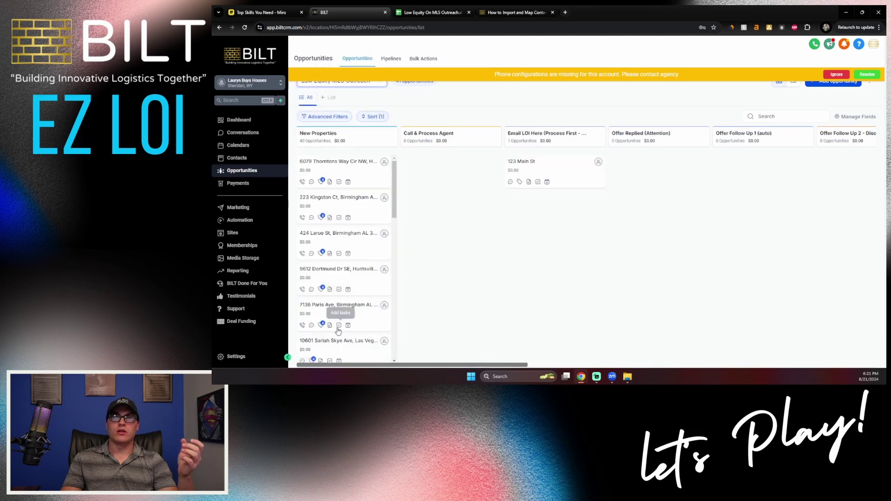
Step: Open the first New Properties opportunity's contact, examine its Low Equity fields and return to the opportunities board
{"action": "left_click", "coordinate": [335, 164]}
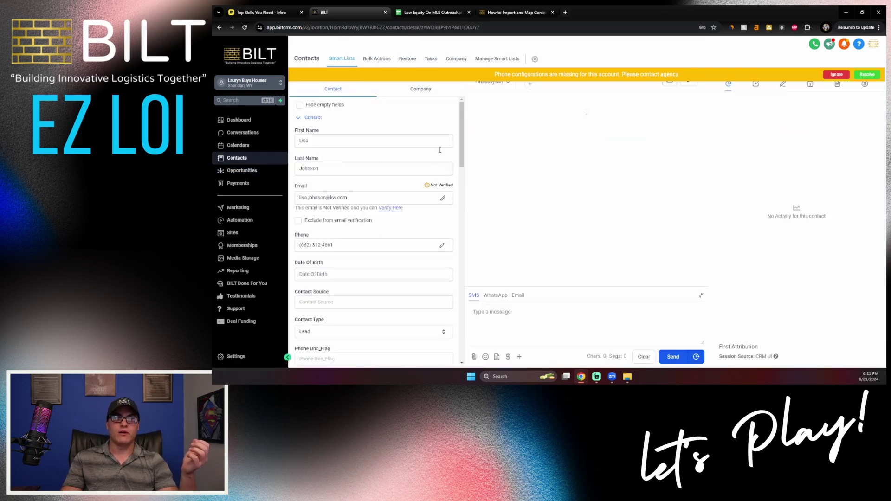
{"action": "left_click_drag", "start_coordinate": [463, 121], "coordinate": [472, 201]}
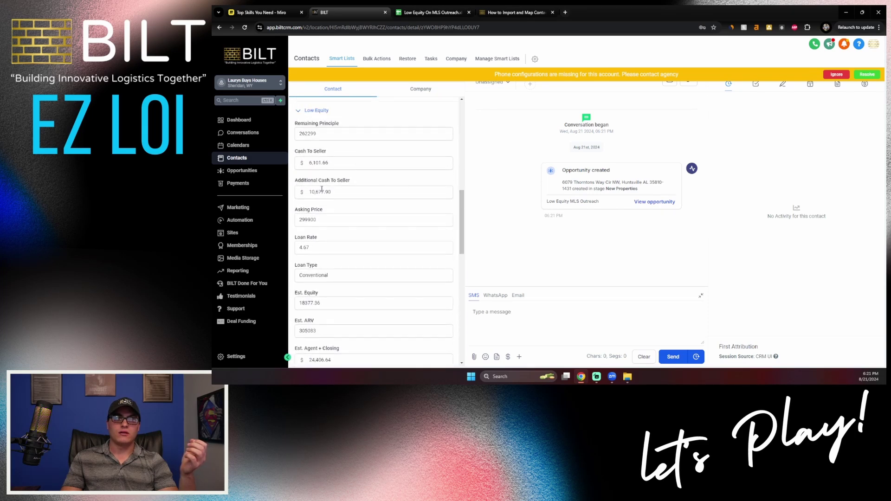
{"action": "scroll", "coordinate": [350, 265], "scroll_direction": "down", "scroll_amount": 1}
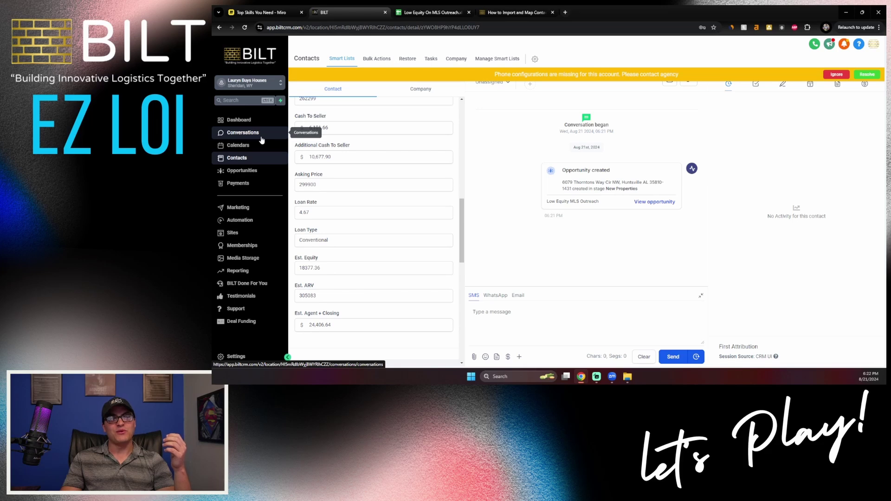
{"action": "left_click", "coordinate": [261, 173]}
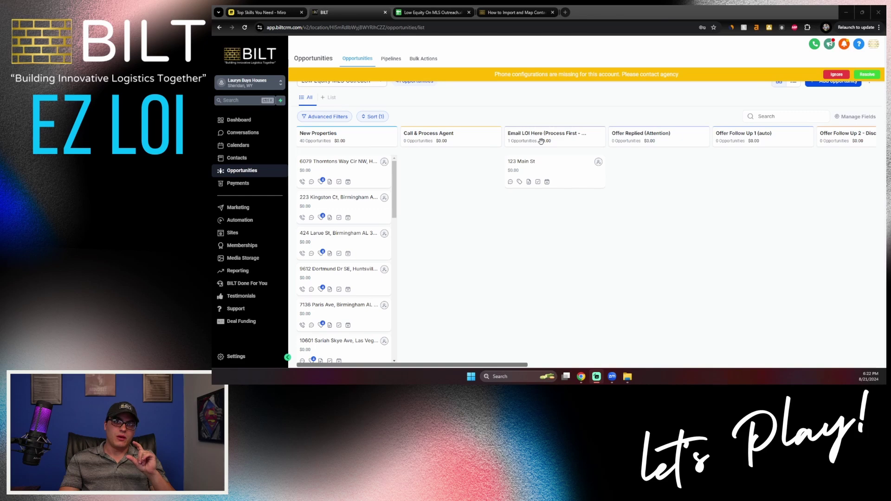
{"action": "mouse_move", "coordinate": [356, 177]}
{"action": "left_mouse_down"}
{"action": "mouse_move", "coordinate": [523, 175]}
{"action": "mouse_move", "coordinate": [367, 172]}
{"action": "left_mouse_up"}
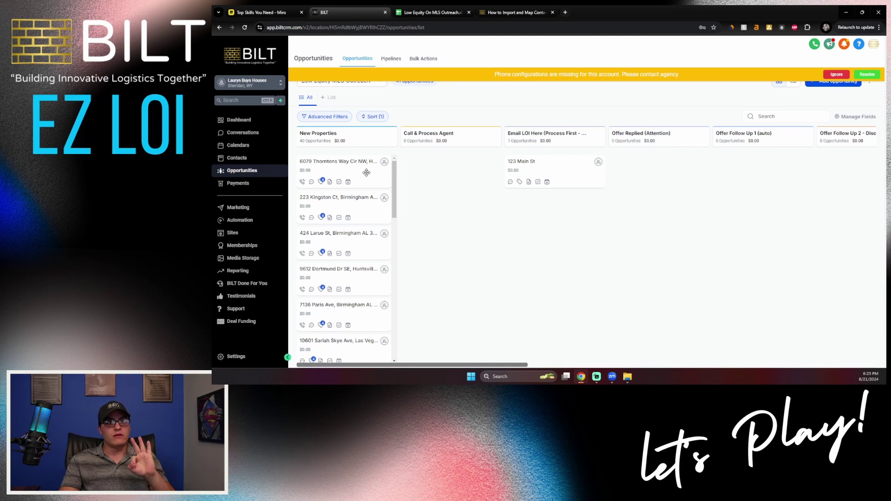
Step: Open the "2. Auto: Email Offer To Agent" workflow from the "05. Low Equity Workflows" automation folder
{"action": "left_click", "coordinate": [241, 226]}
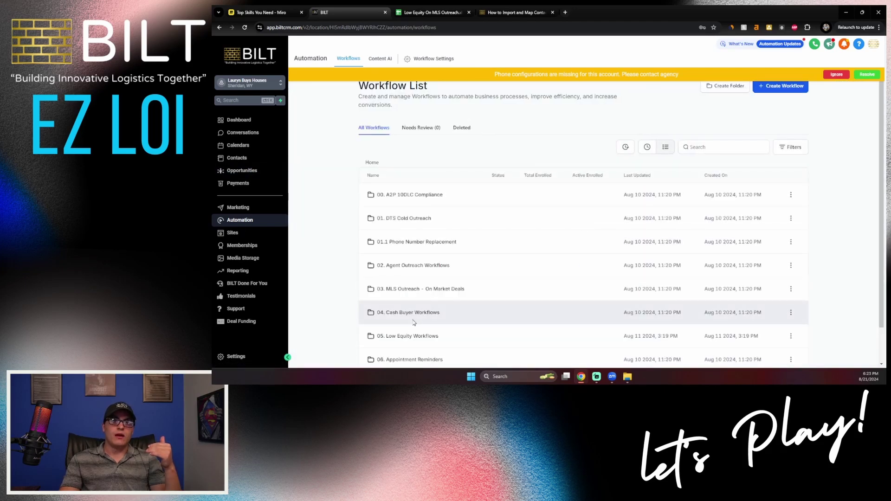
{"action": "left_click", "coordinate": [410, 337]}
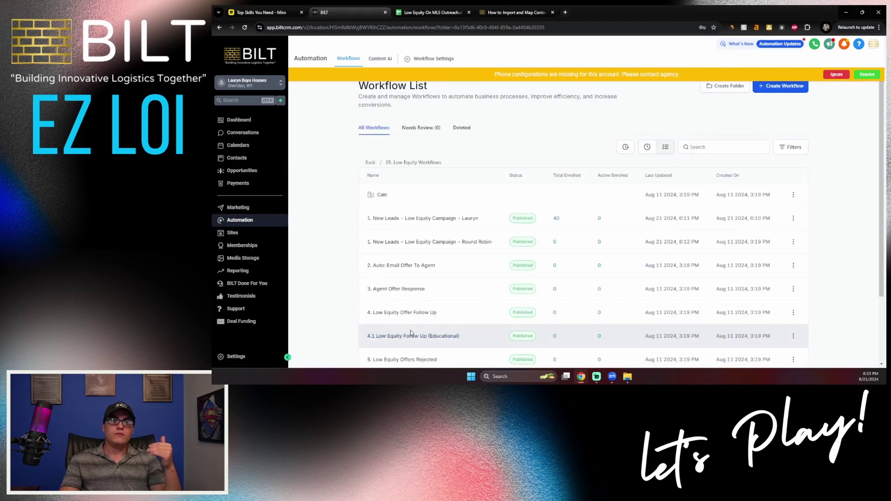
{"action": "left_click", "coordinate": [400, 266]}
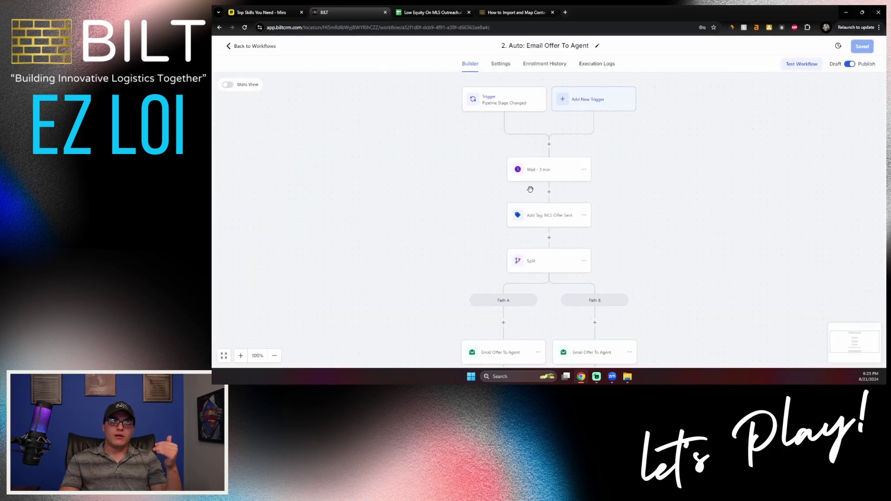
Step: Try the advance window on the "Wait - 3 min" action, cancel the change and return to the opportunities board
{"action": "left_click", "coordinate": [557, 168]}
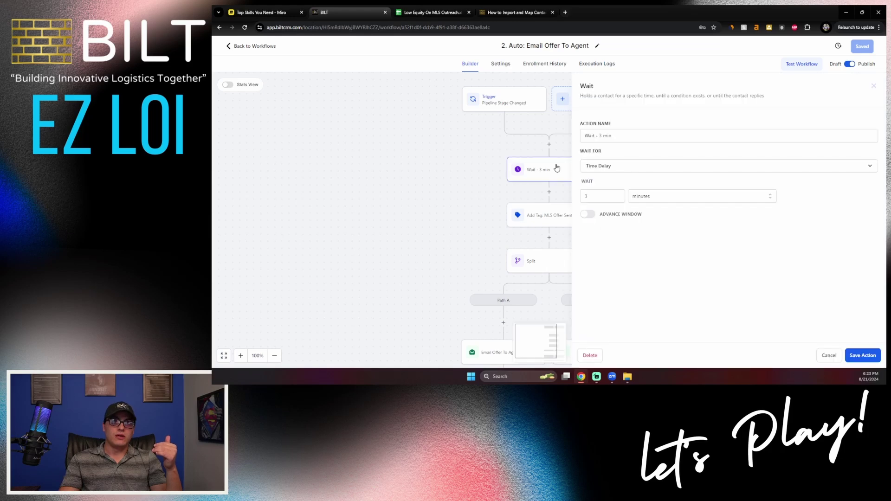
{"action": "left_click", "coordinate": [587, 215]}
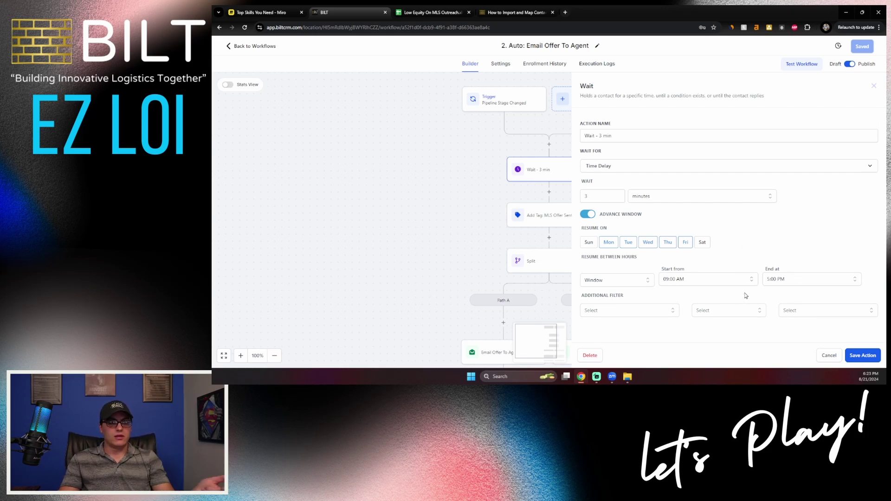
{"action": "left_click", "coordinate": [823, 359]}
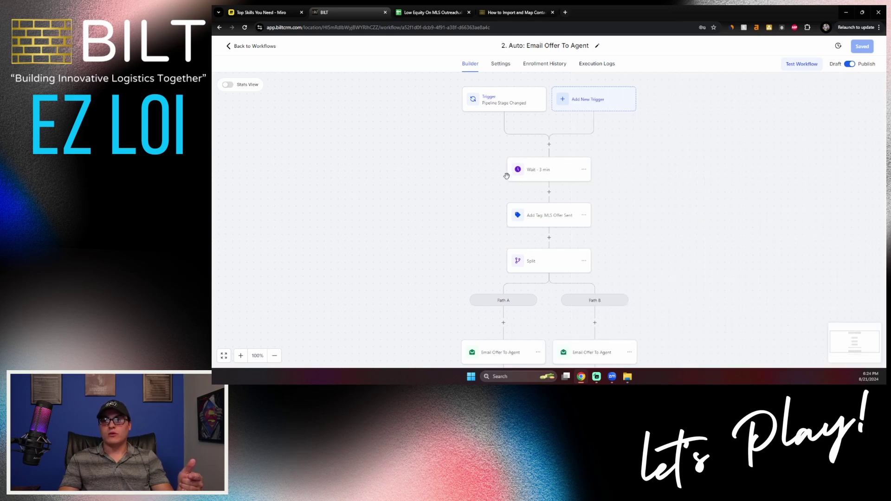
{"action": "left_click", "coordinate": [263, 46]}
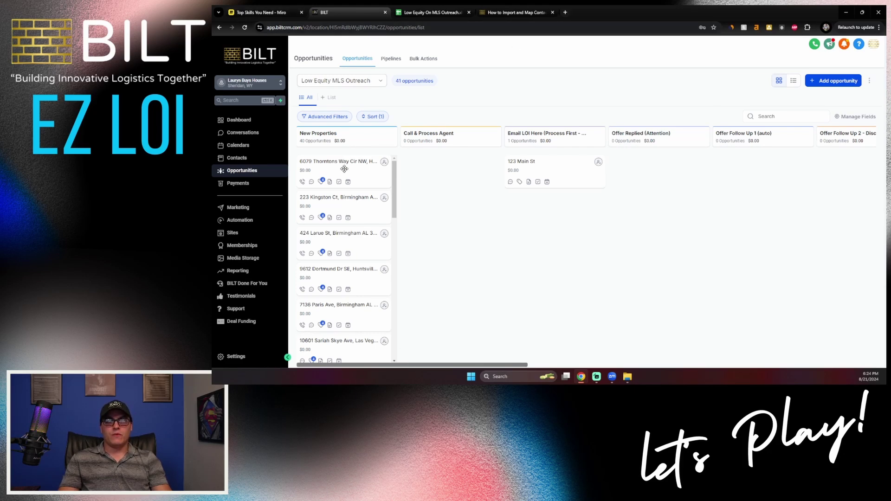
Step: Move the first New Properties opportunity to the Call & Process Agent stage
{"action": "left_click_drag", "start_coordinate": [345, 168], "coordinate": [448, 168]}
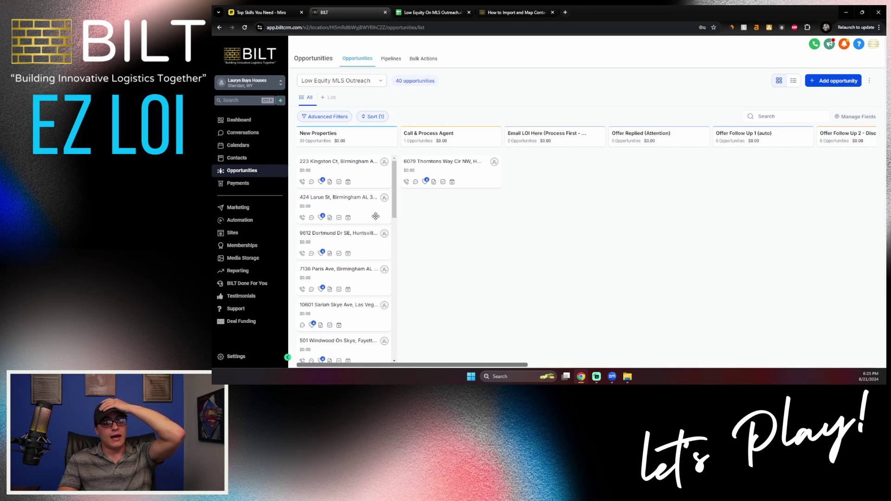
Step: Open the third employee's profile from the My Staff settings and examine its email signature section
{"action": "left_click", "coordinate": [222, 357]}
{"action": "left_click", "coordinate": [232, 188]}
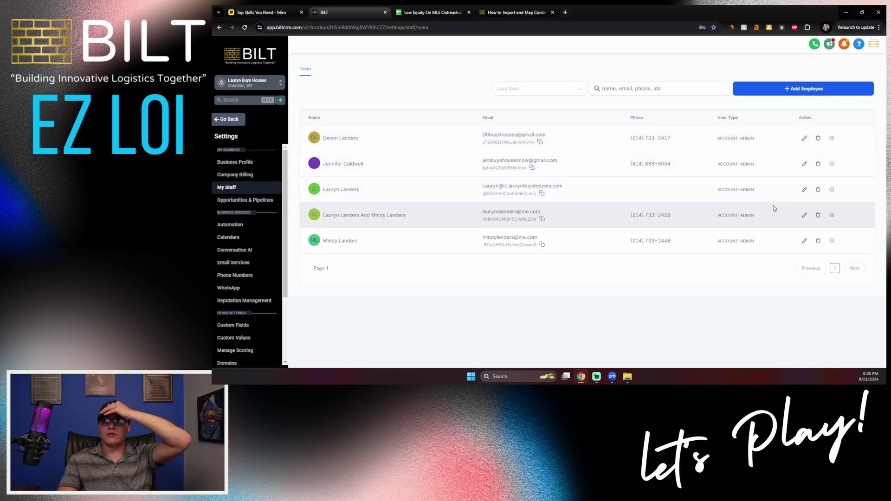
{"action": "left_click", "coordinate": [804, 189]}
{"action": "scroll", "coordinate": [581, 223], "scroll_direction": "down", "scroll_amount": 5}
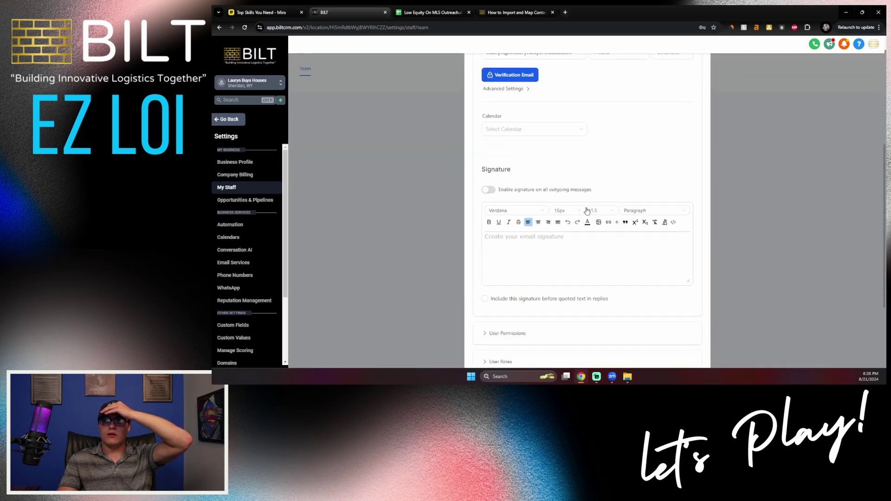
Step: Try enabling the signature on all outgoing messages, switch it off again and close the employee profile
{"action": "left_click", "coordinate": [488, 170]}
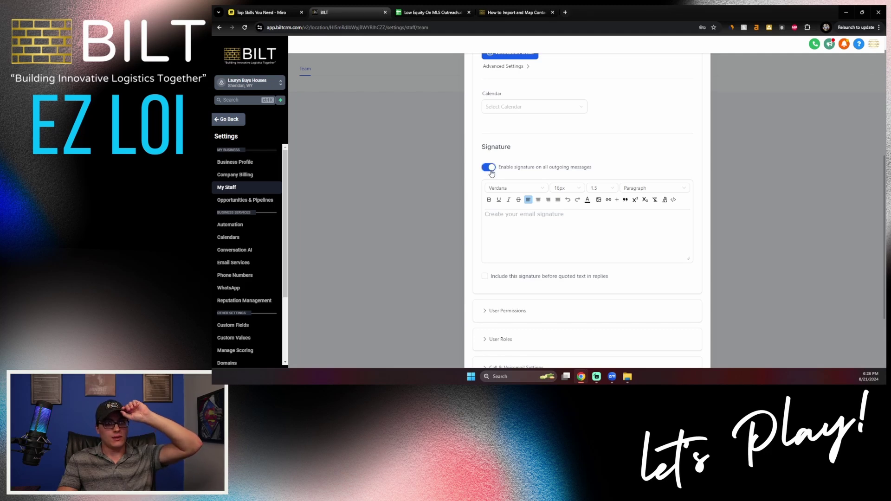
{"action": "left_click", "coordinate": [489, 168]}
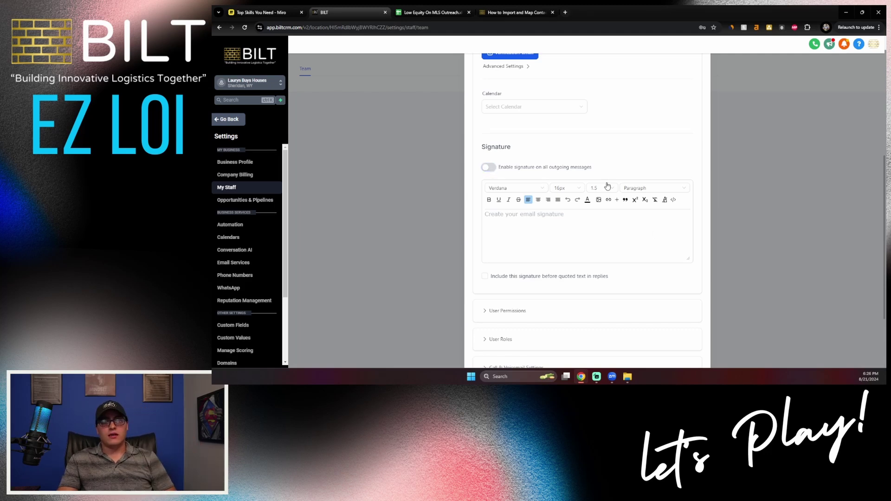
{"action": "scroll", "coordinate": [646, 174], "scroll_direction": "up", "scroll_amount": 5}
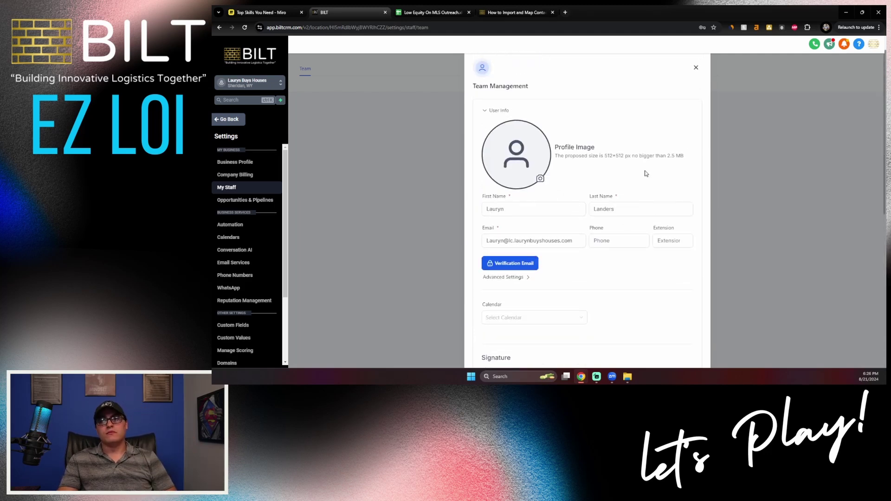
{"action": "left_click", "coordinate": [696, 69]}
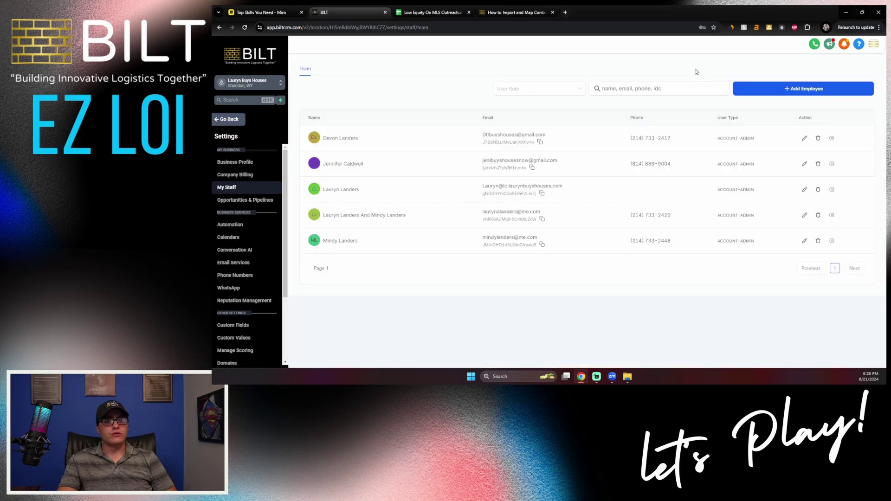
Step: Return to the opportunities board and examine the Low Equity MLS Outreach stages from Offer Follow Up 2 to Offers - No Response
{"action": "left_click", "coordinate": [219, 121]}
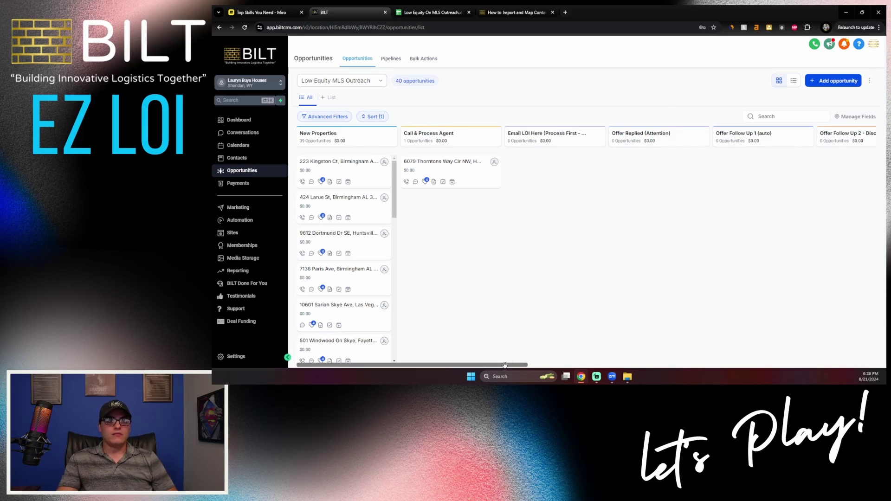
{"action": "mouse_move", "coordinate": [505, 366]}
{"action": "left_mouse_down"}
{"action": "mouse_move", "coordinate": [521, 362]}
{"action": "mouse_move", "coordinate": [505, 363]}
{"action": "left_mouse_up"}
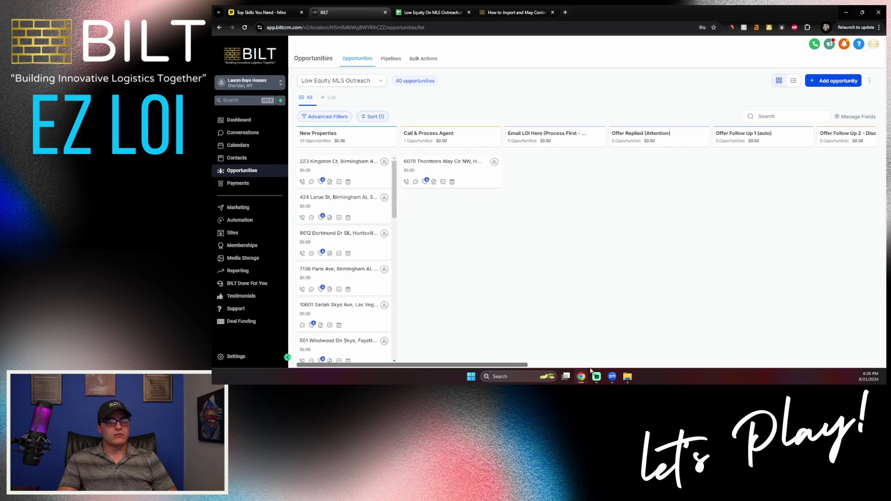
{"action": "left_click_drag", "start_coordinate": [495, 364], "coordinate": [674, 346]}
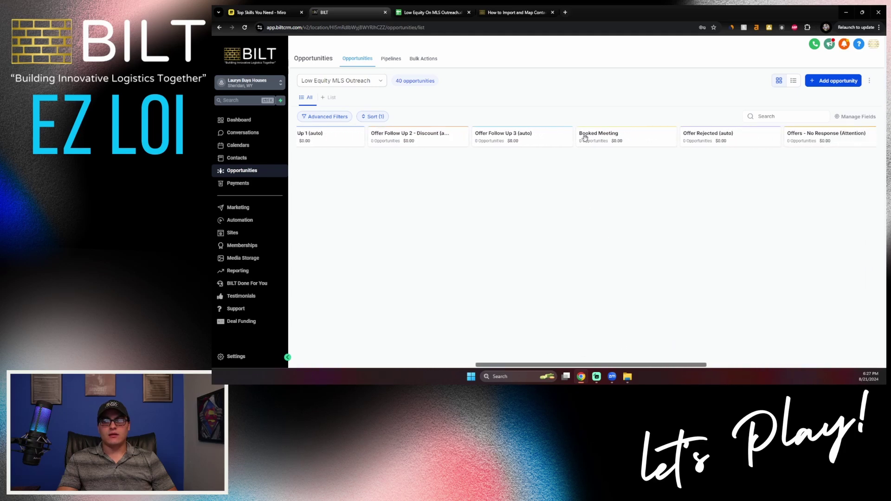